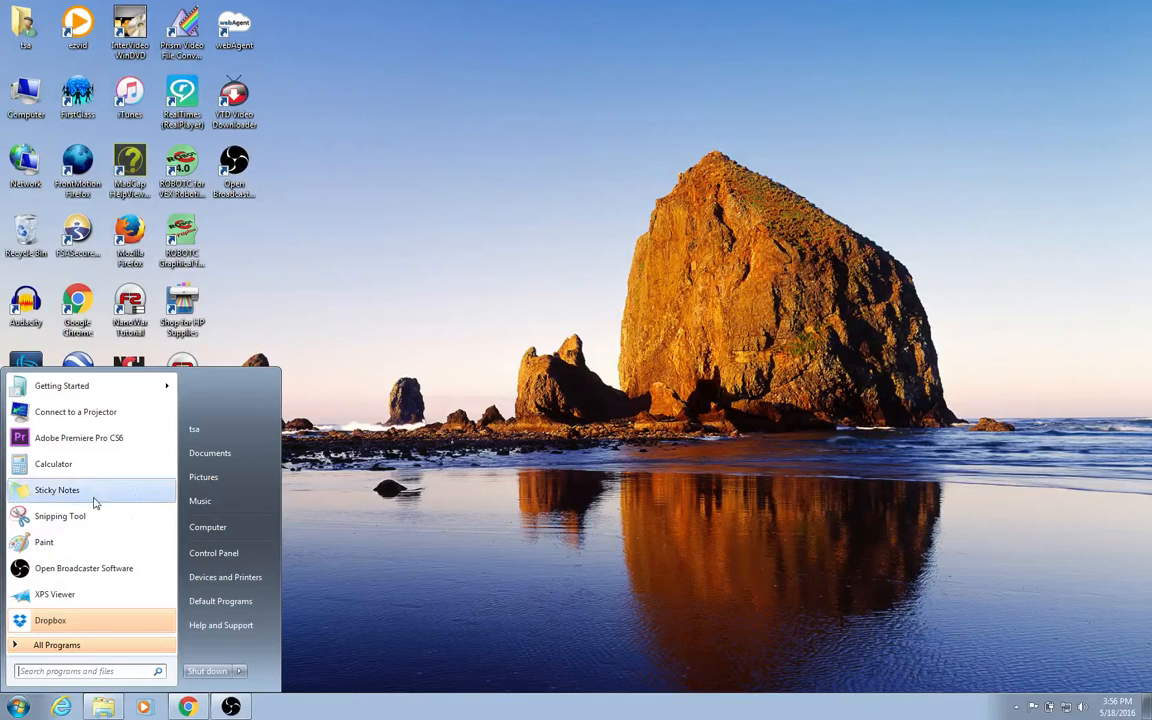
# - Open Adobe Premiere Pro and import THE ANGRY BIRDS MOVIE - Official Theatrical Trailer (HD).mp4 from Downloads into the tutorial project
pyautogui.click(104, 441)
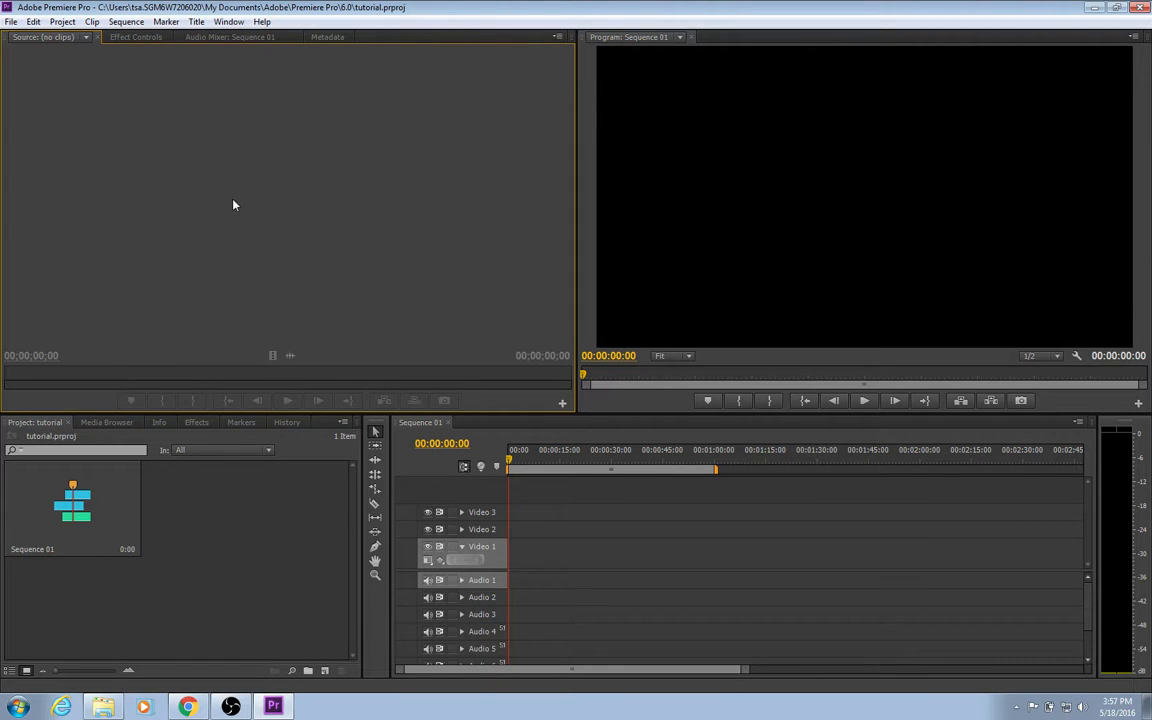
pyautogui.rightClick(207, 500)
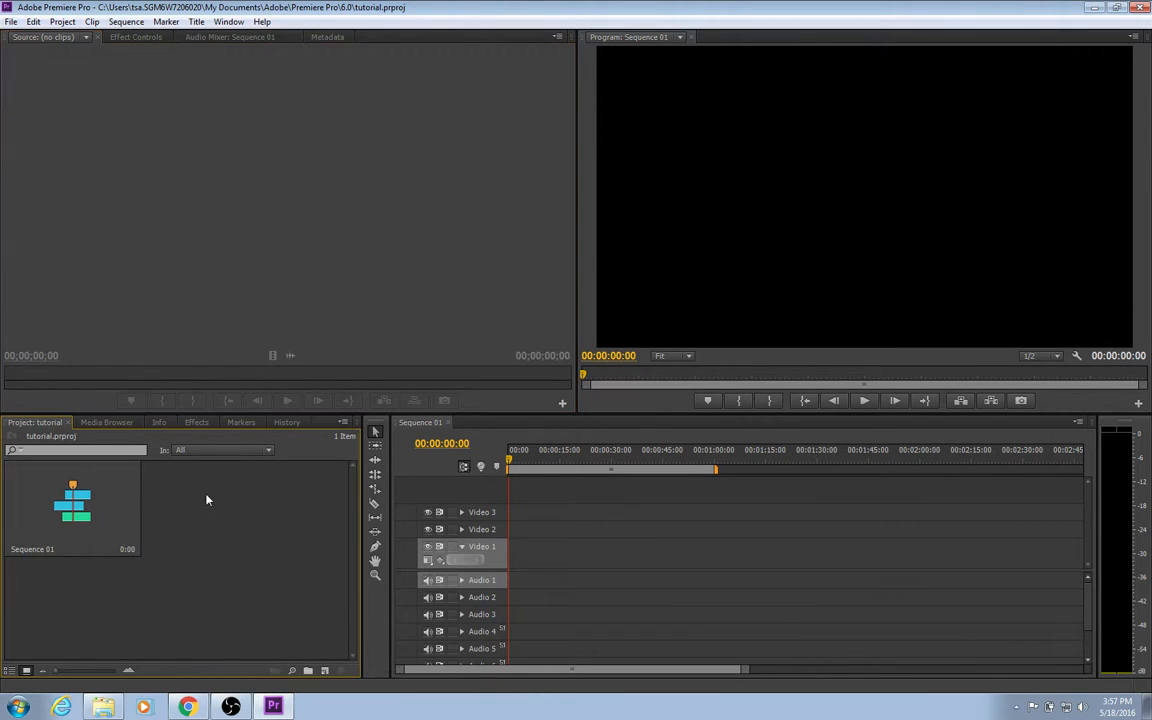
pyautogui.click(246, 561)
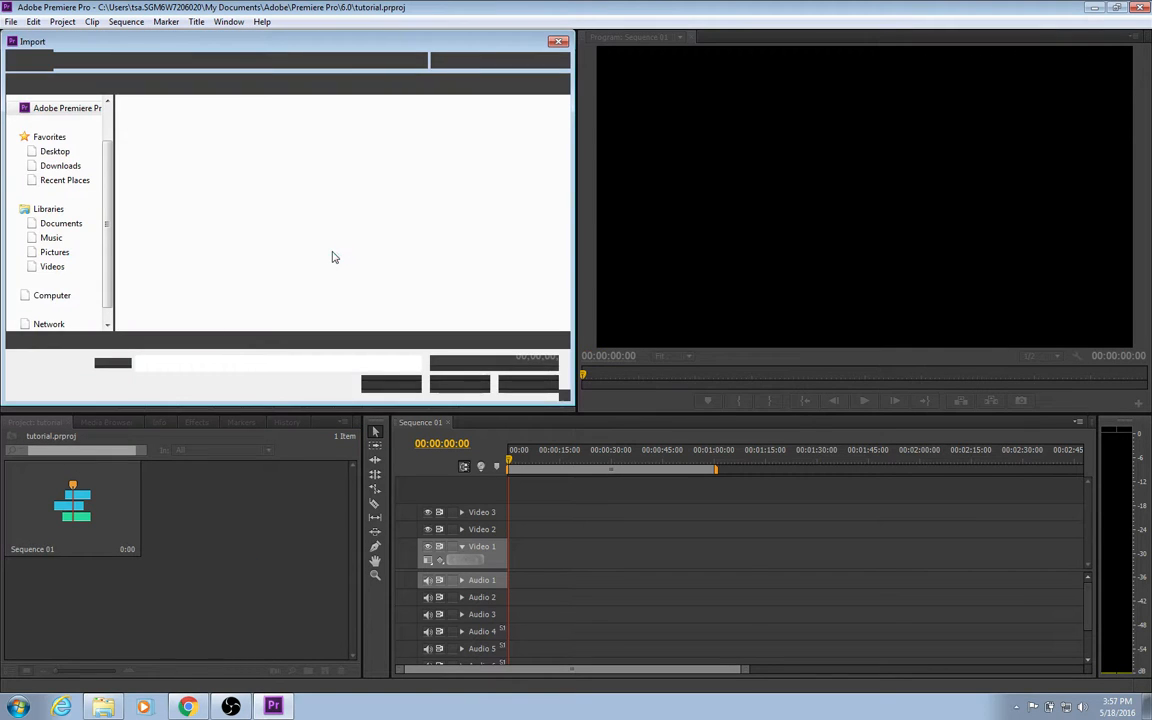
pyautogui.click(240, 148)
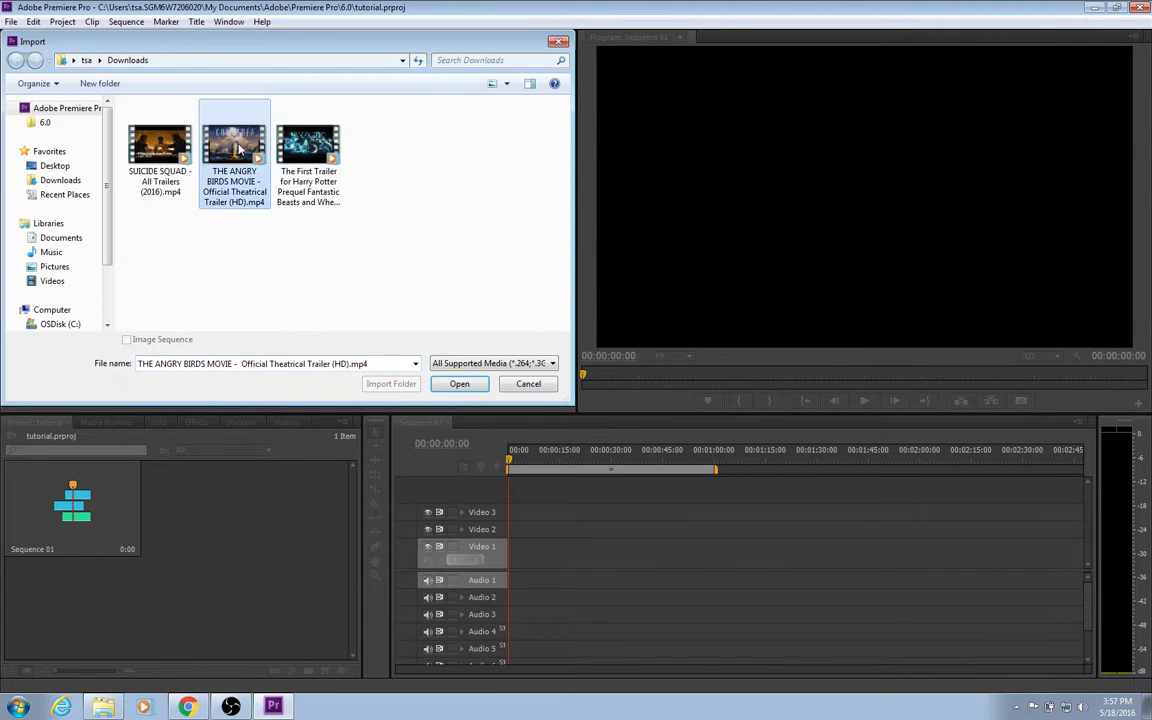
pyautogui.click(459, 384)
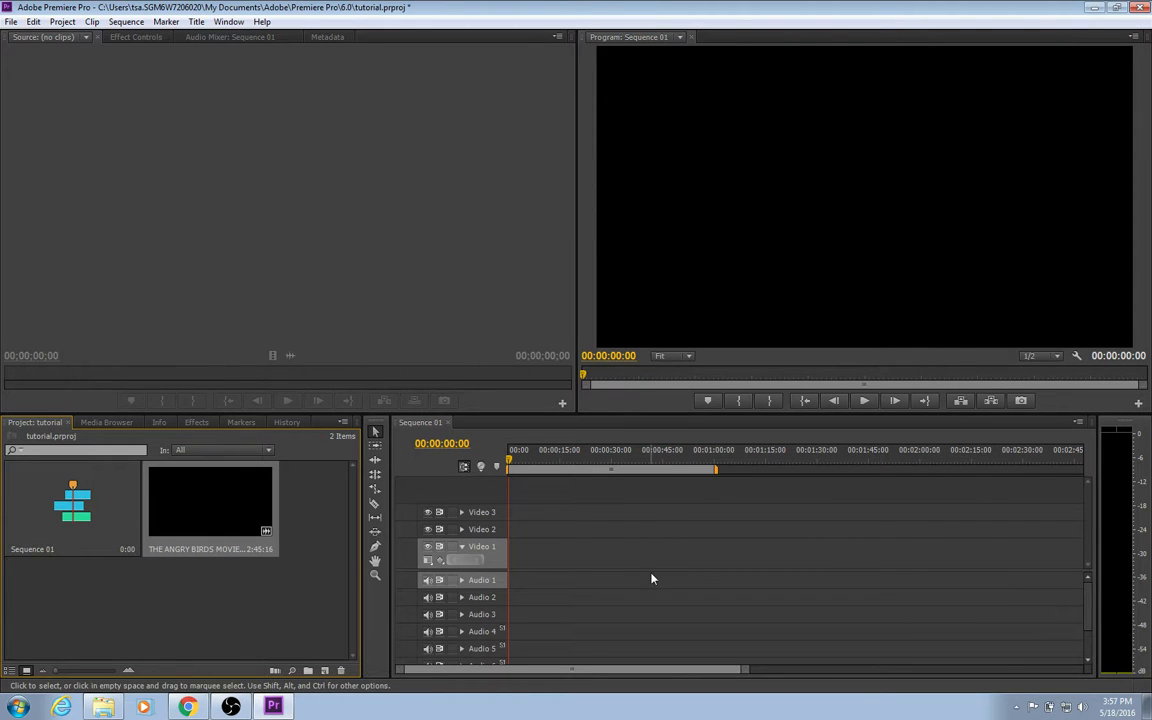
# - Load the Angry Birds trailer into the Source monitor and insert it at the start of Sequence 01
pyautogui.doubleClick(211, 522)
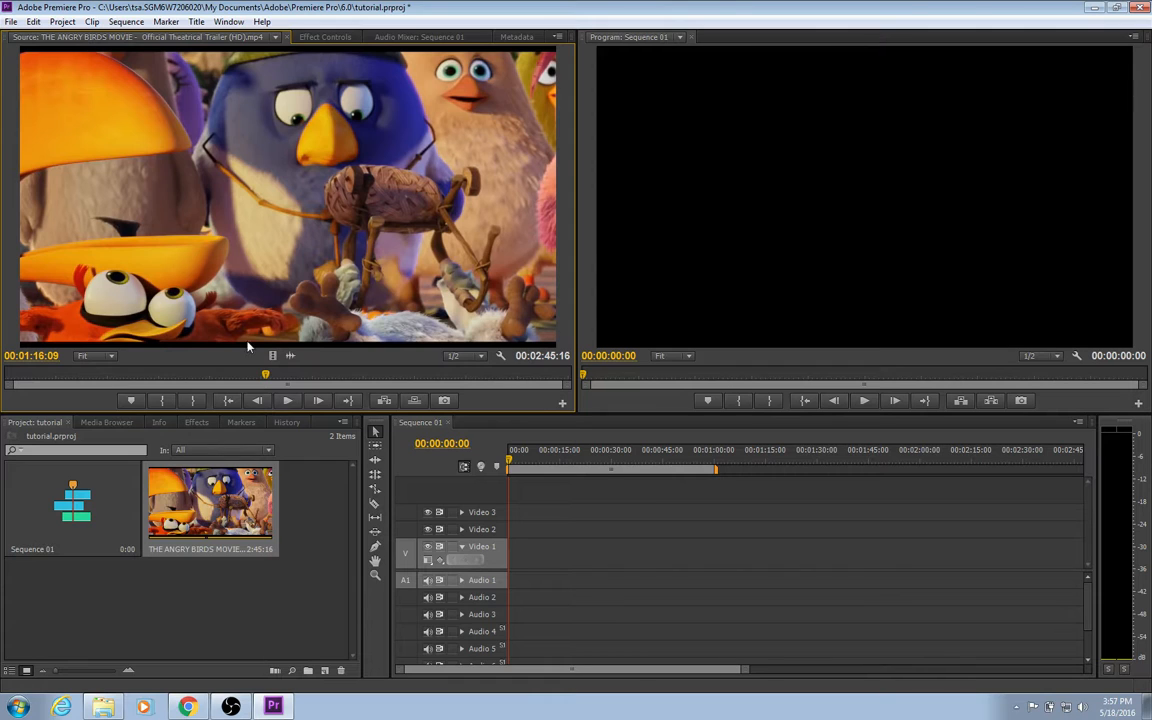
pyautogui.rightClick(205, 512)
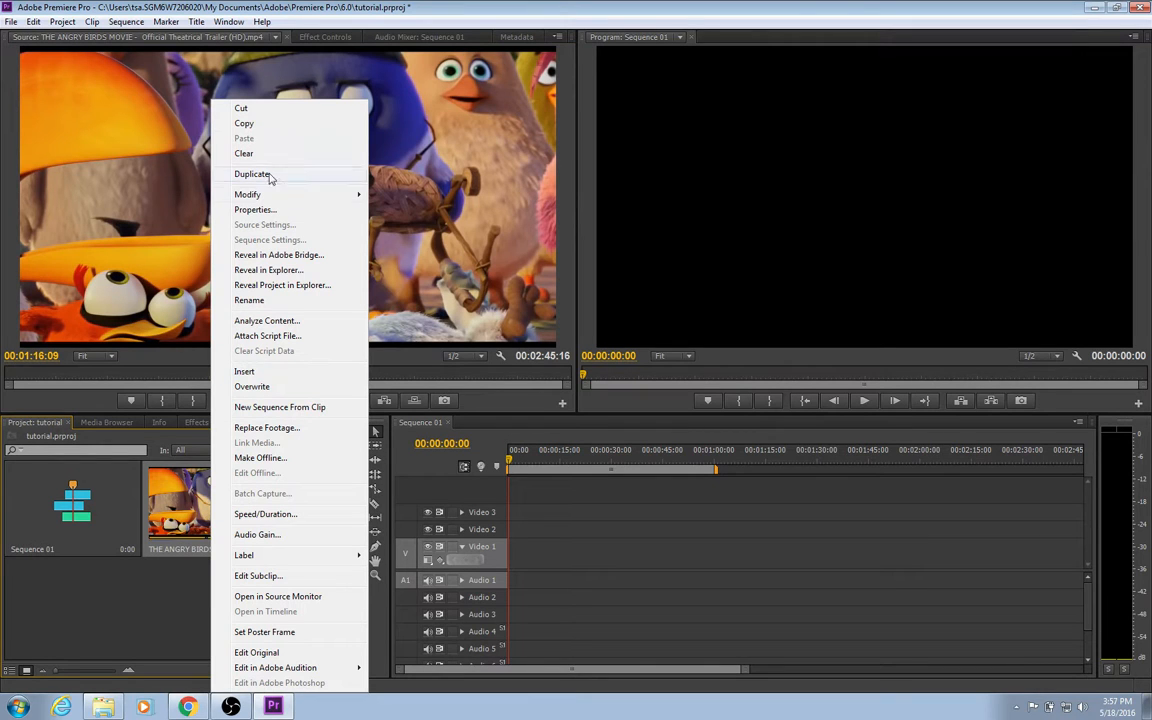
pyautogui.click(245, 372)
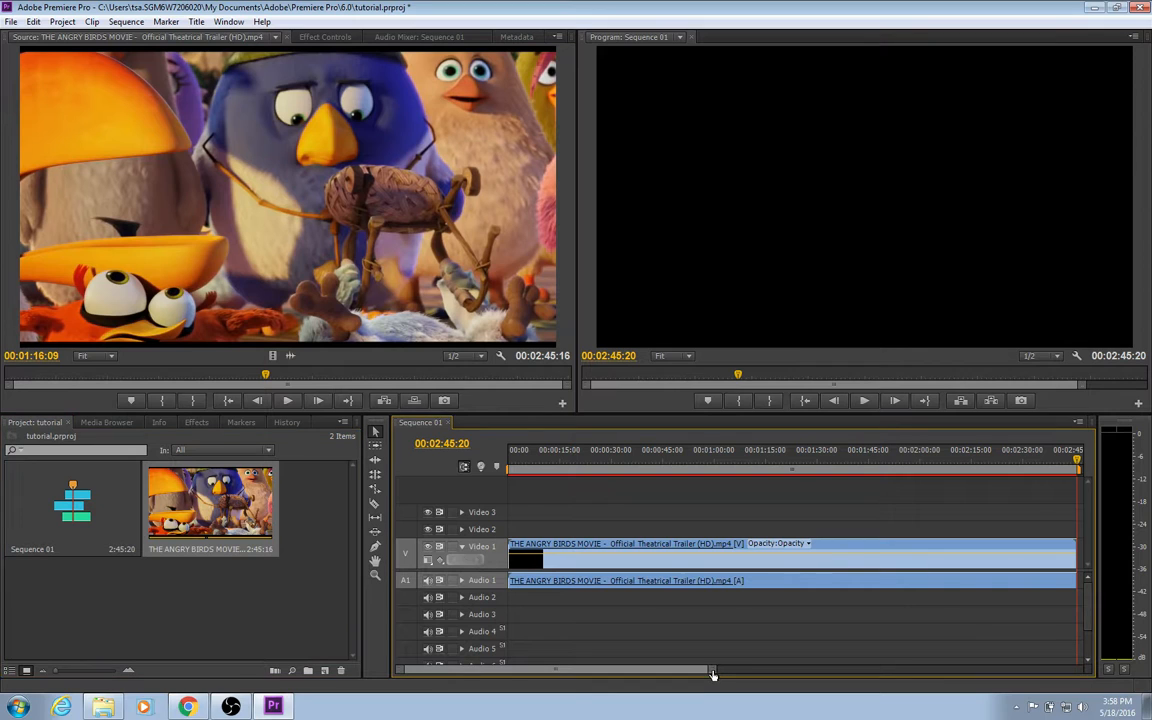
# - Trim the end of the trailer clip in Sequence 01 to a length of about 1 minute 12 seconds
pyautogui.moveTo(713, 673); pyautogui.dragTo(798, 676)
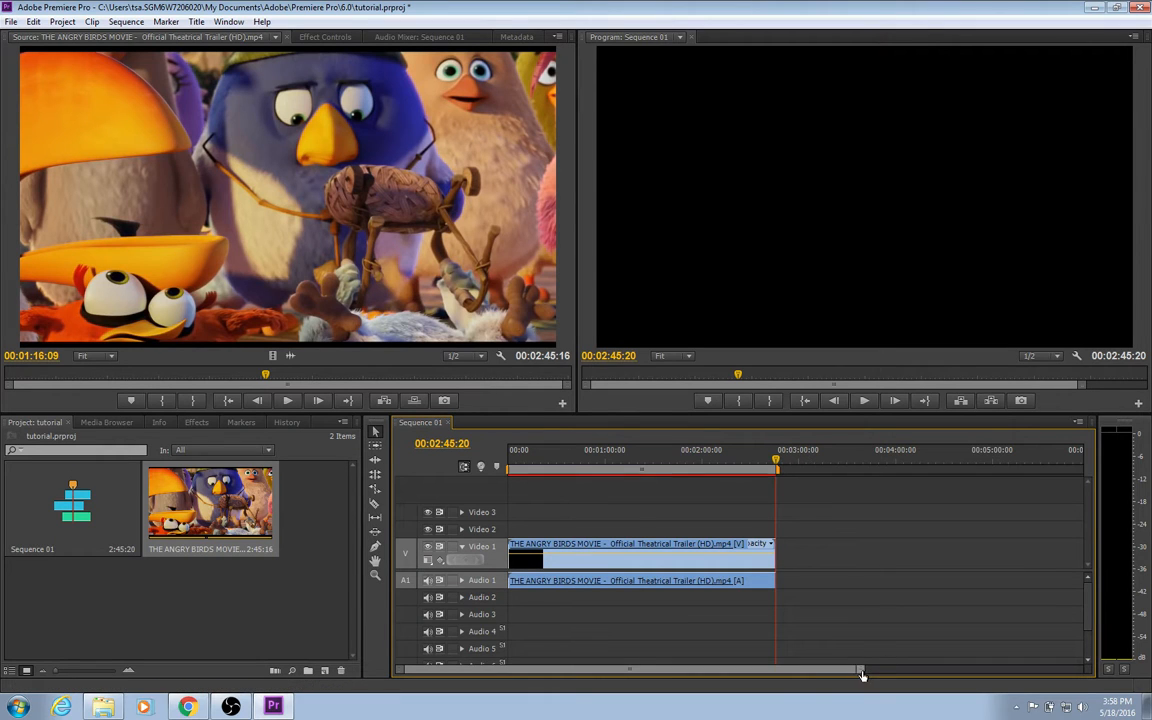
pyautogui.moveTo(862, 674); pyautogui.dragTo(658, 675)
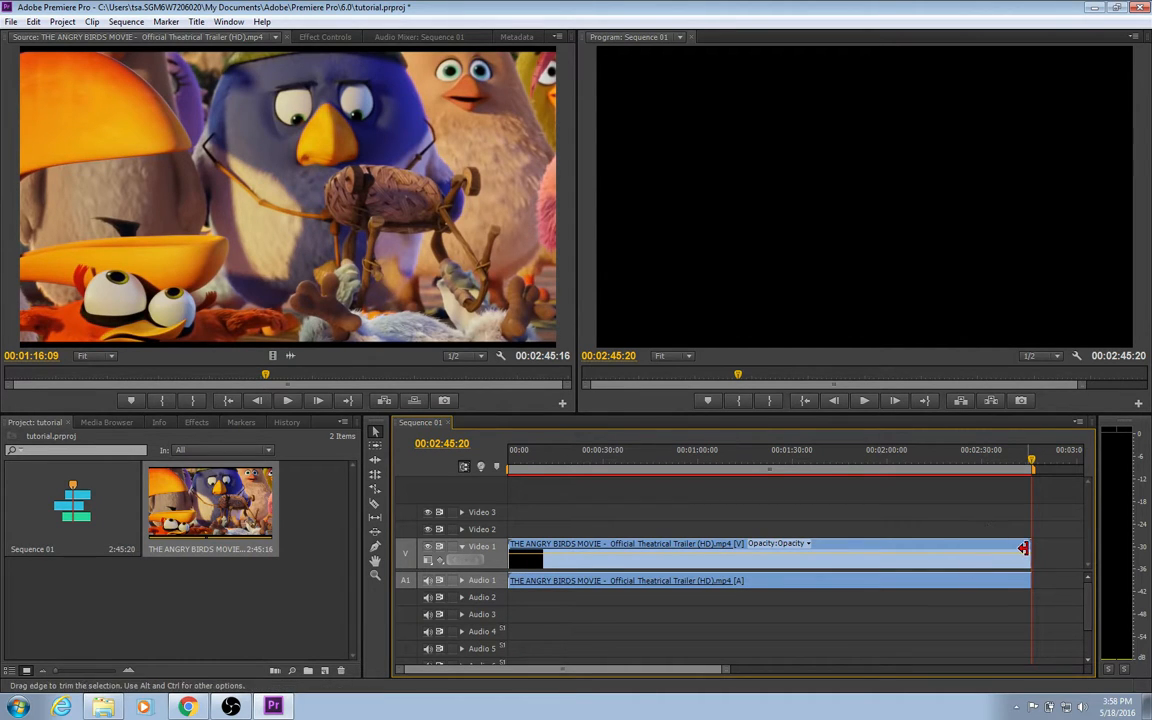
pyautogui.moveTo(1014, 551); pyautogui.dragTo(733, 552)
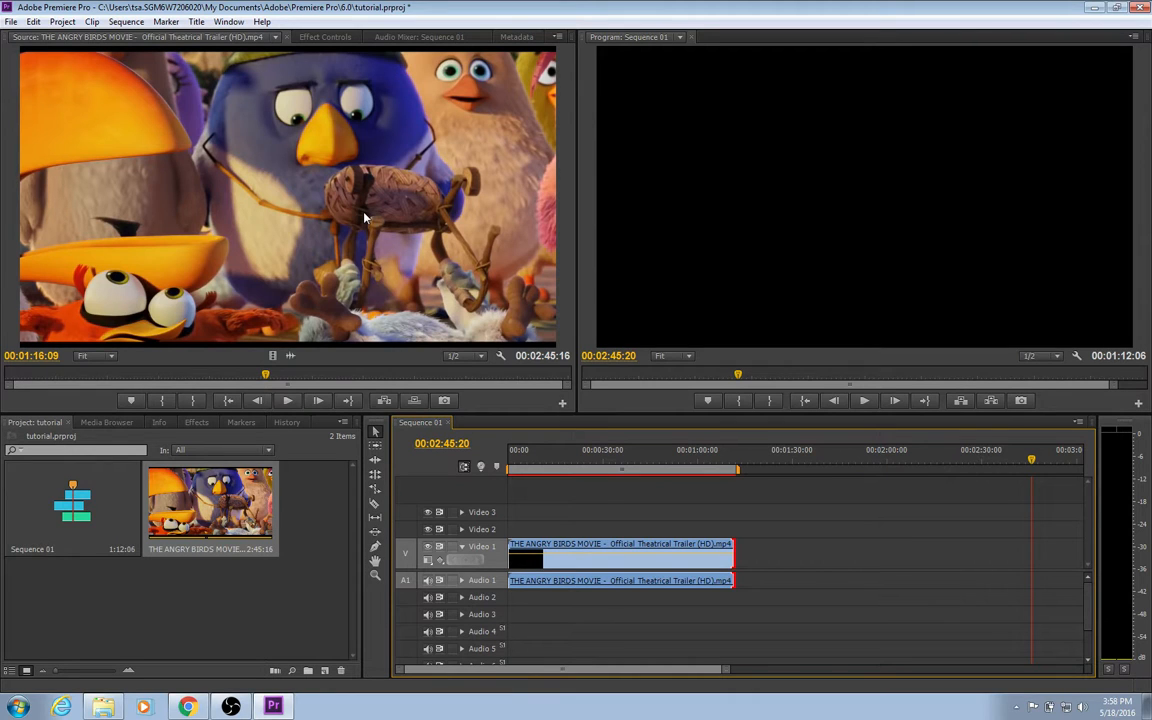
# - Save the project under the name angrybirds in the Videos library
pyautogui.click(12, 22)
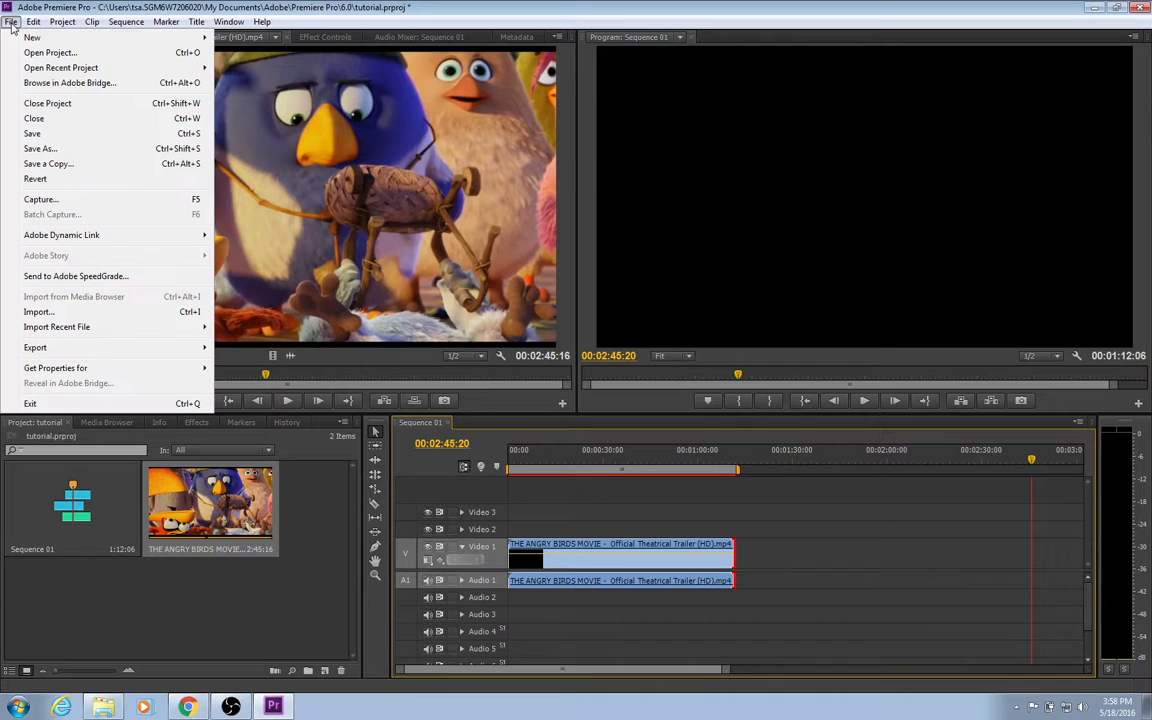
pyautogui.click(62, 133)
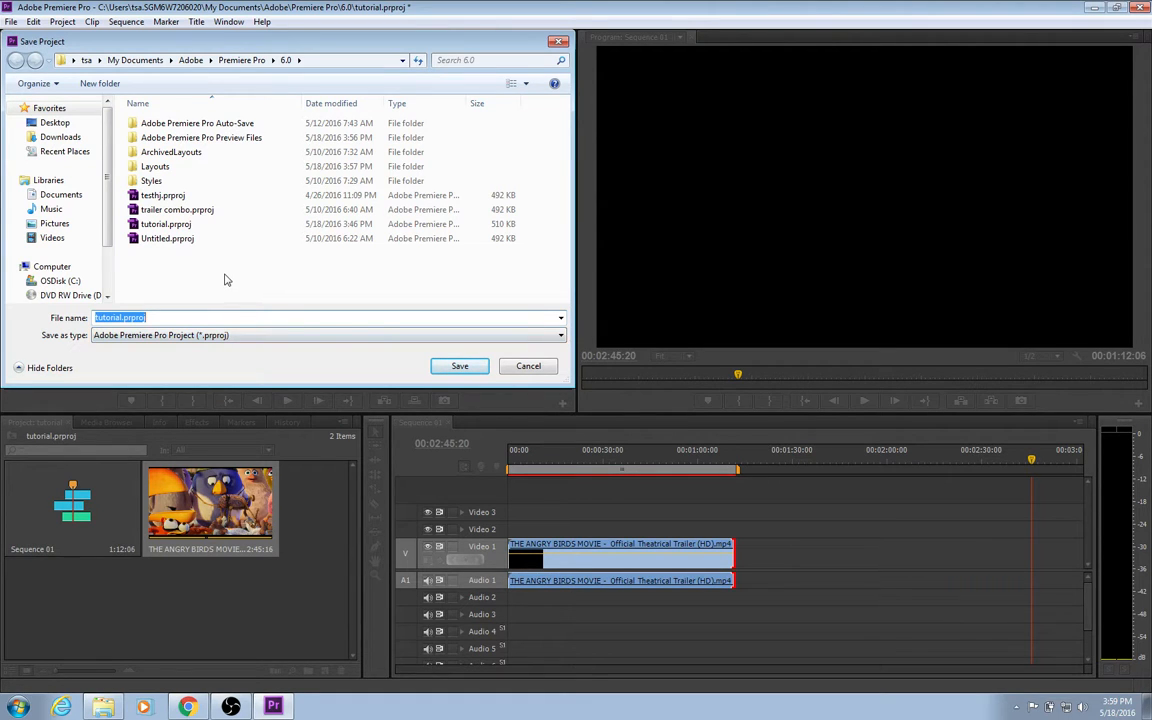
pyautogui.write('a')
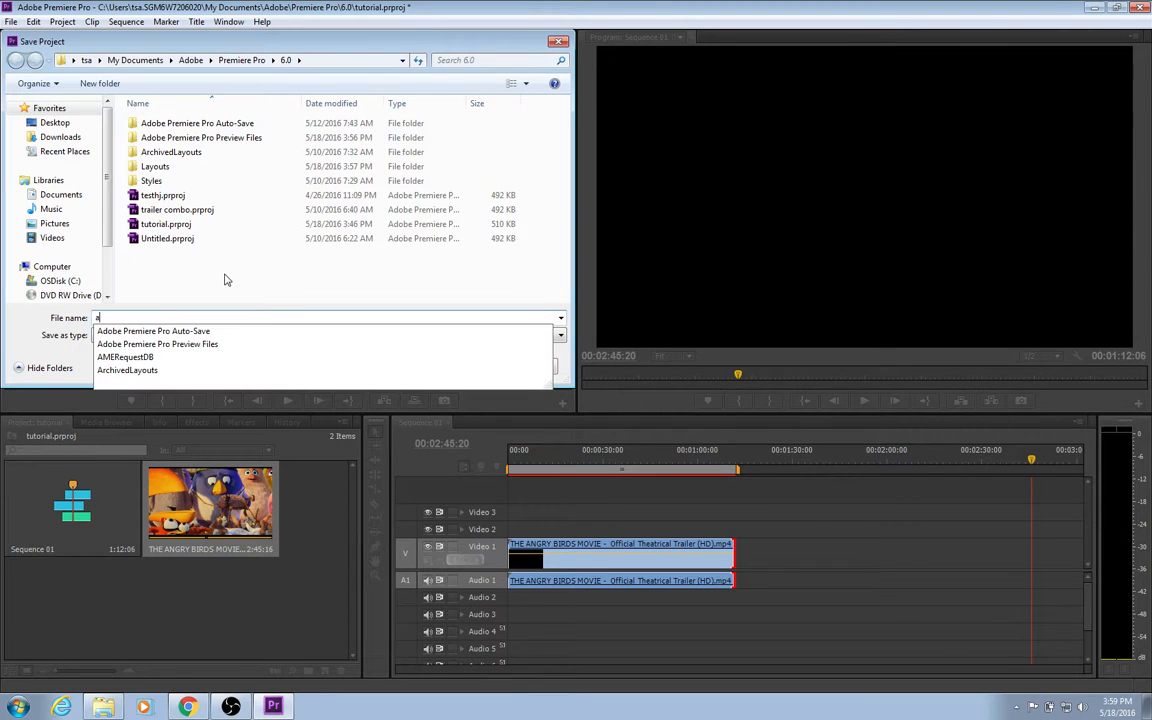
pyautogui.write('ngry')
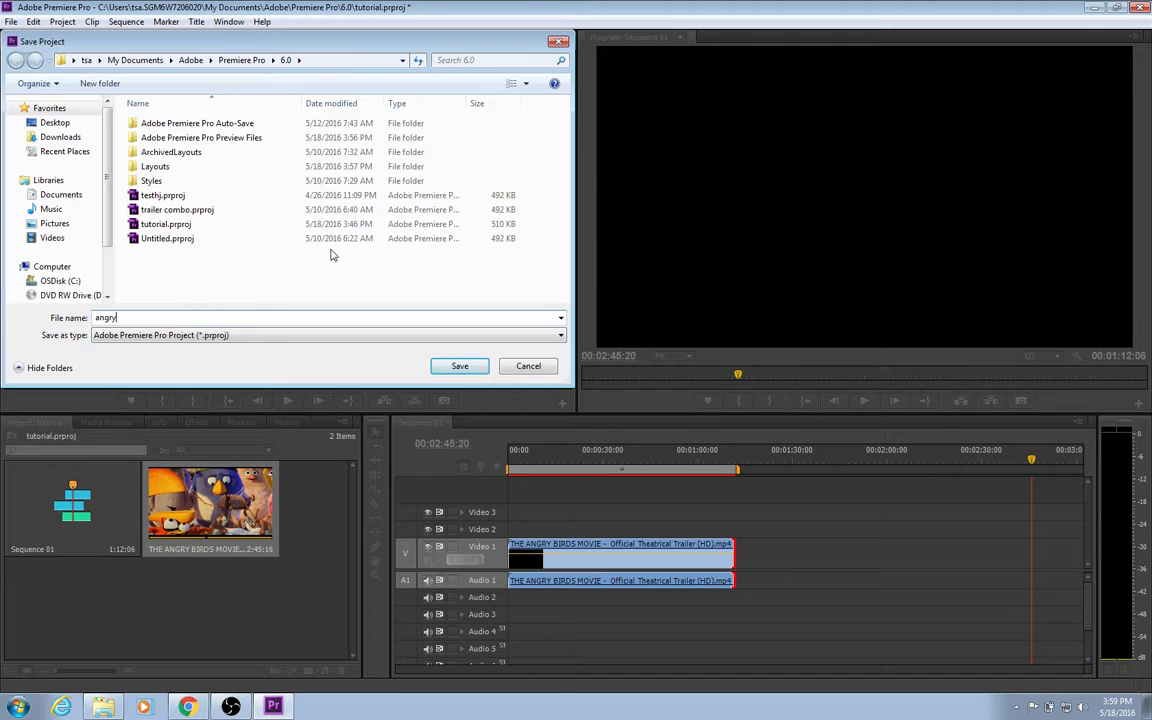
pyautogui.write('birds')
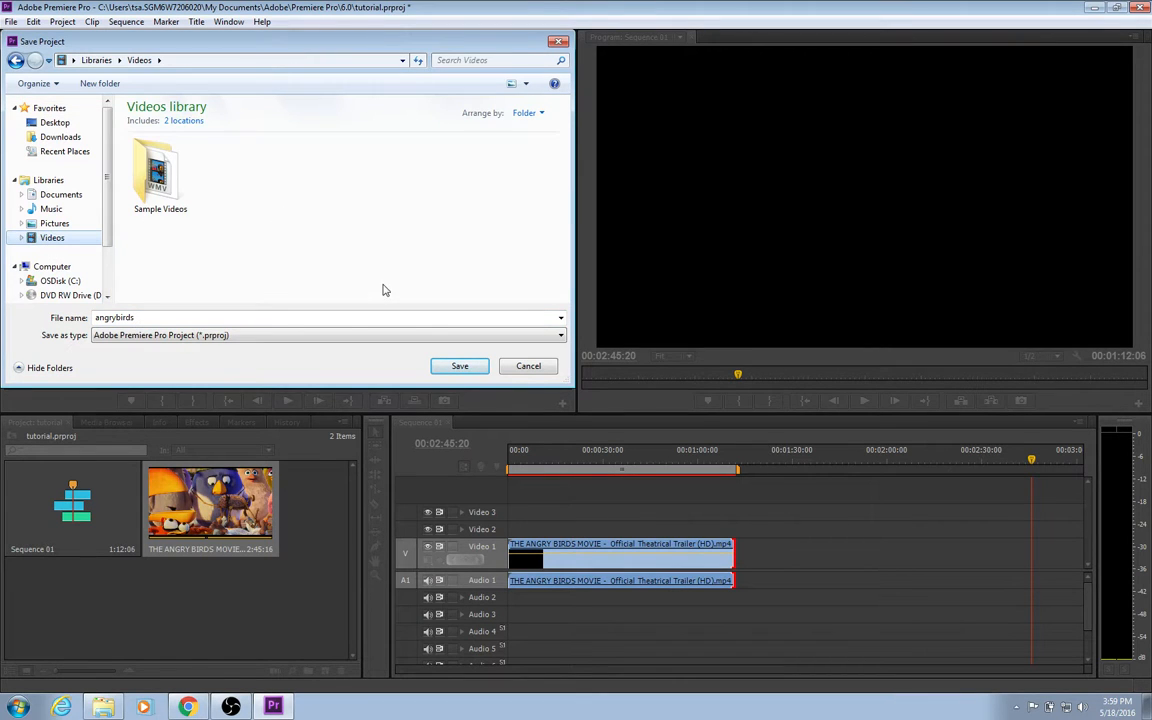
pyautogui.click(458, 366)
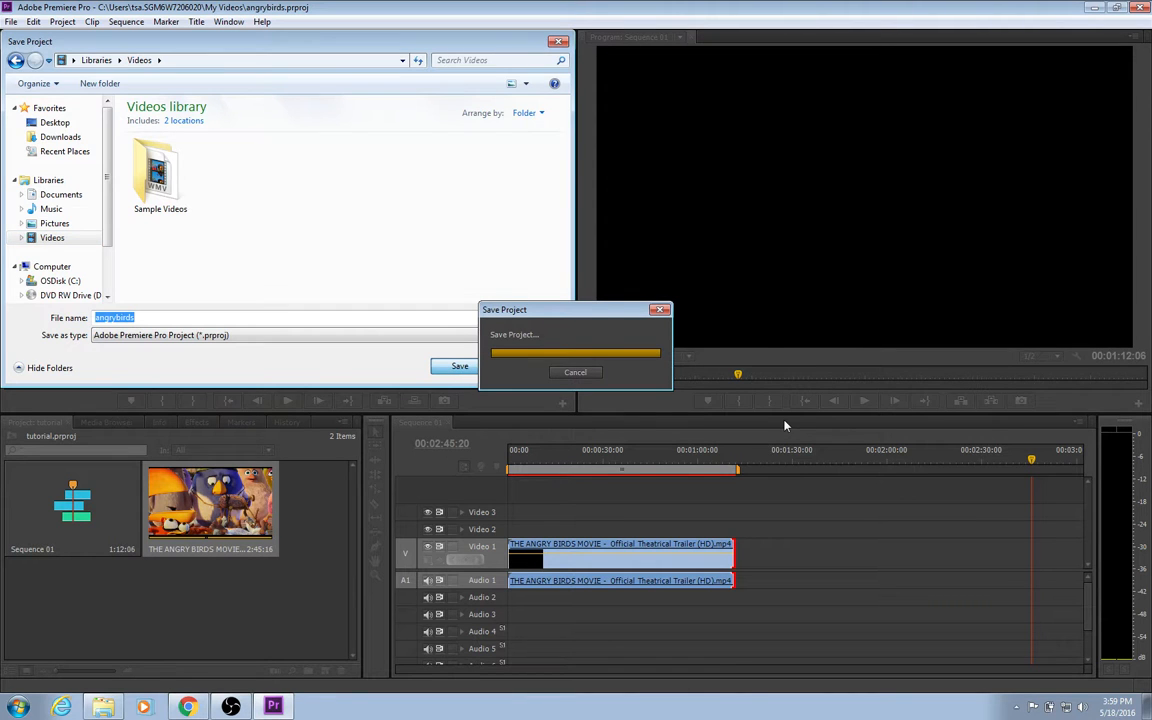
# - Look in the Videos library in Windows Explorer for the saved angrybirds project, and minimize the window
pyautogui.click(103, 706)
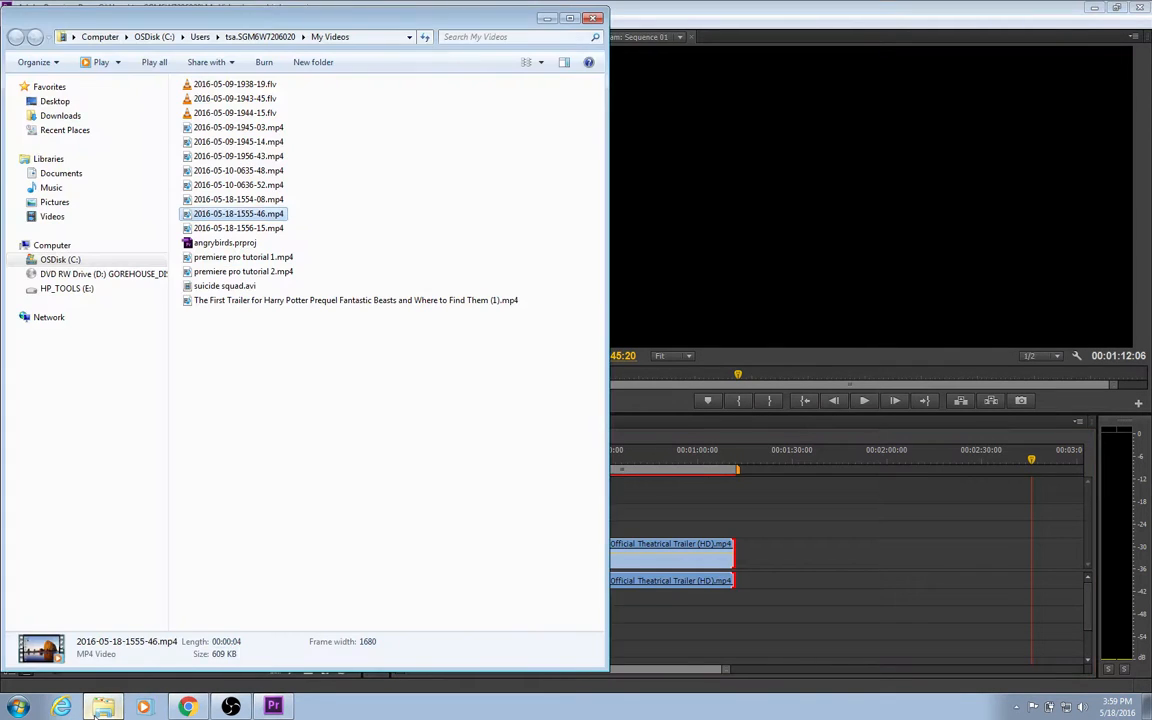
pyautogui.click(52, 216)
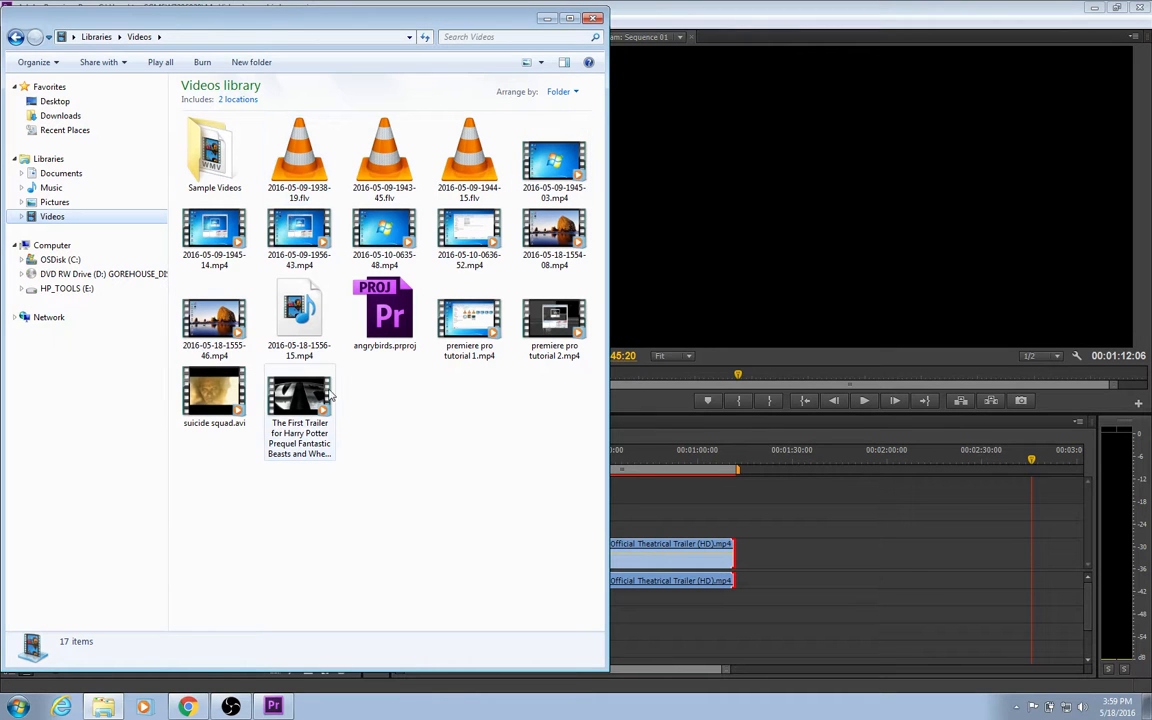
pyautogui.click(547, 18)
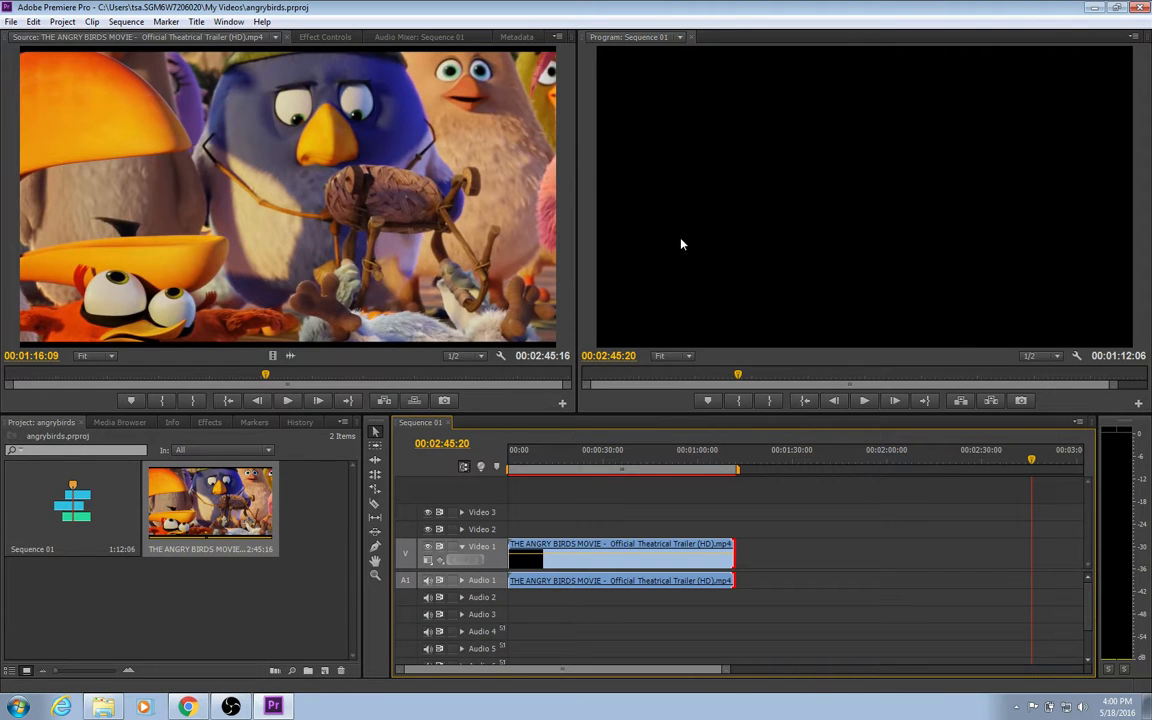
# - Switch to the Audio workspace and show the Audio Meters
pyautogui.click(229, 22)
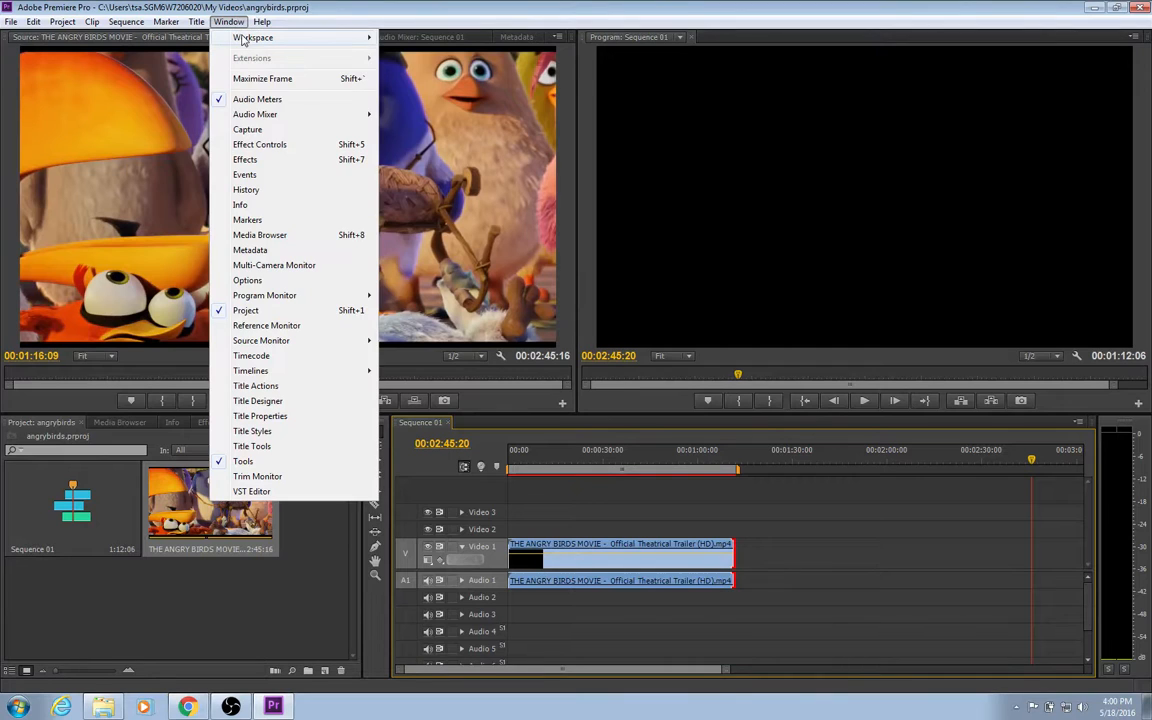
pyautogui.moveTo(300, 39)
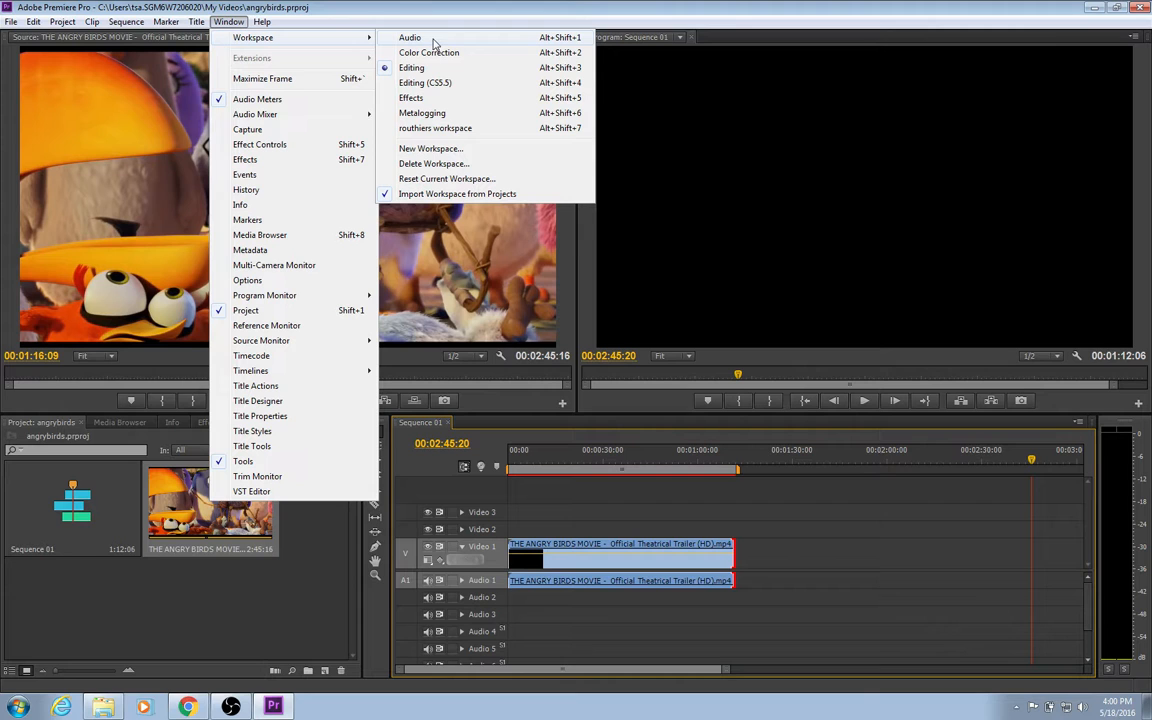
pyautogui.click(757, 138)
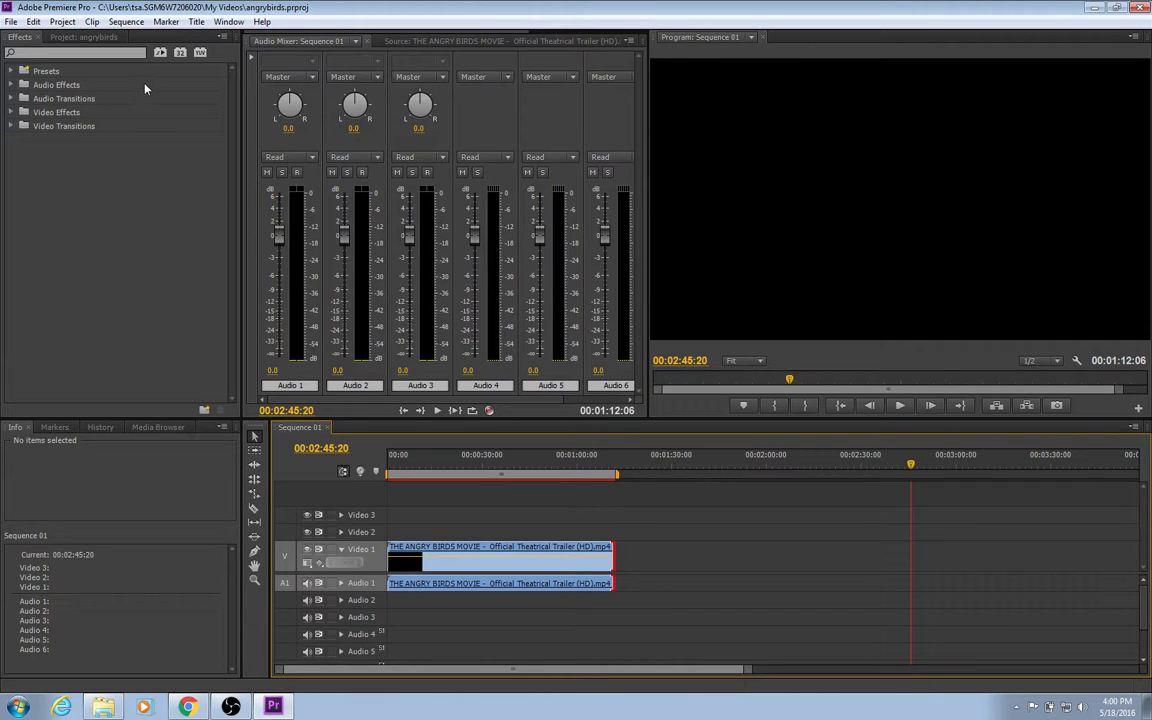
pyautogui.click(230, 22)
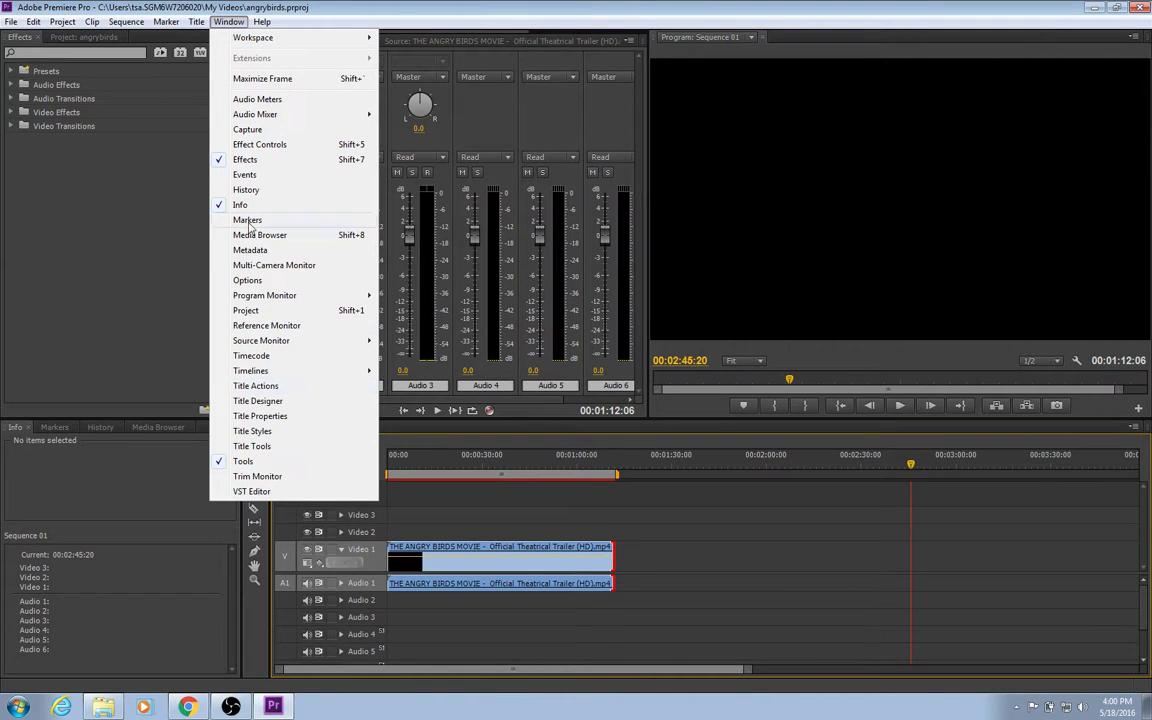
pyautogui.click(280, 101)
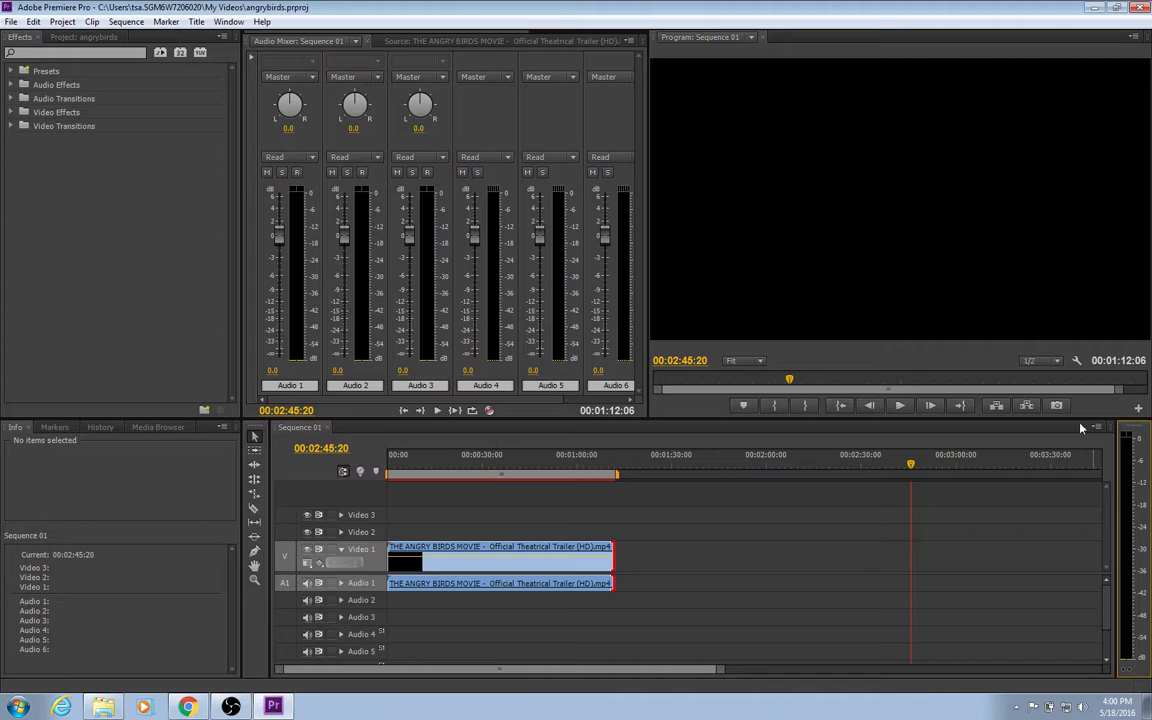
# - Look at the Capture window with its logging and clip data fields, and close it
pyautogui.click(229, 22)
pyautogui.moveTo(318, 113)
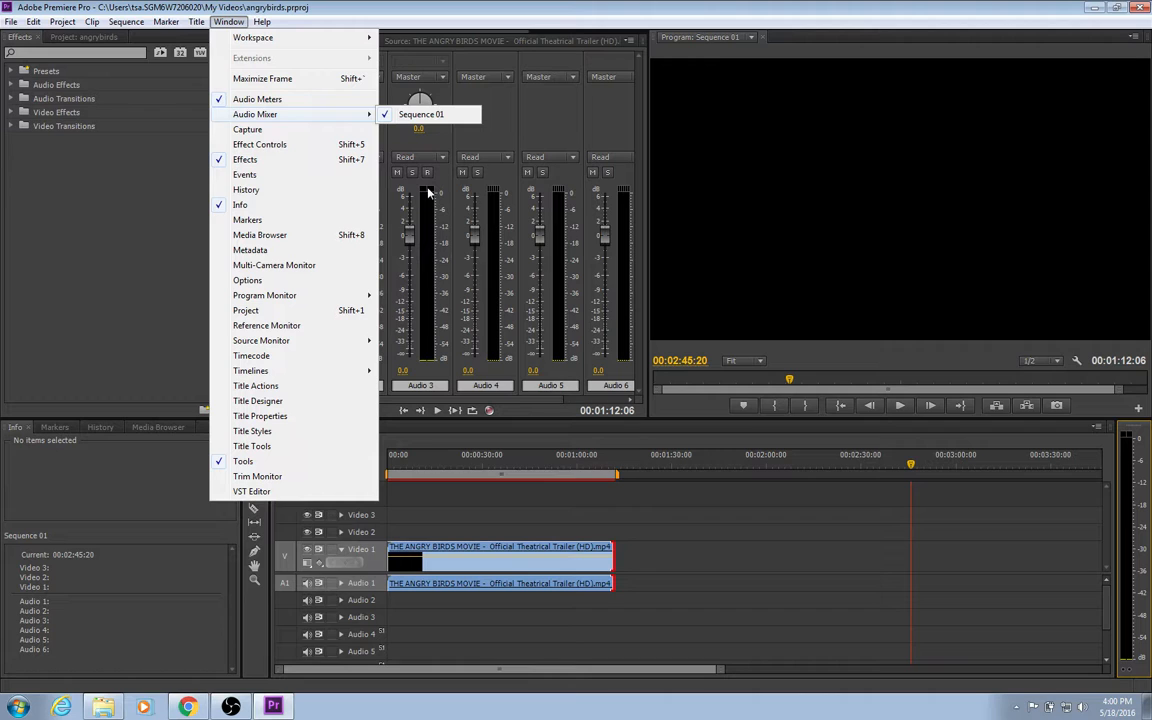
pyautogui.click(420, 114)
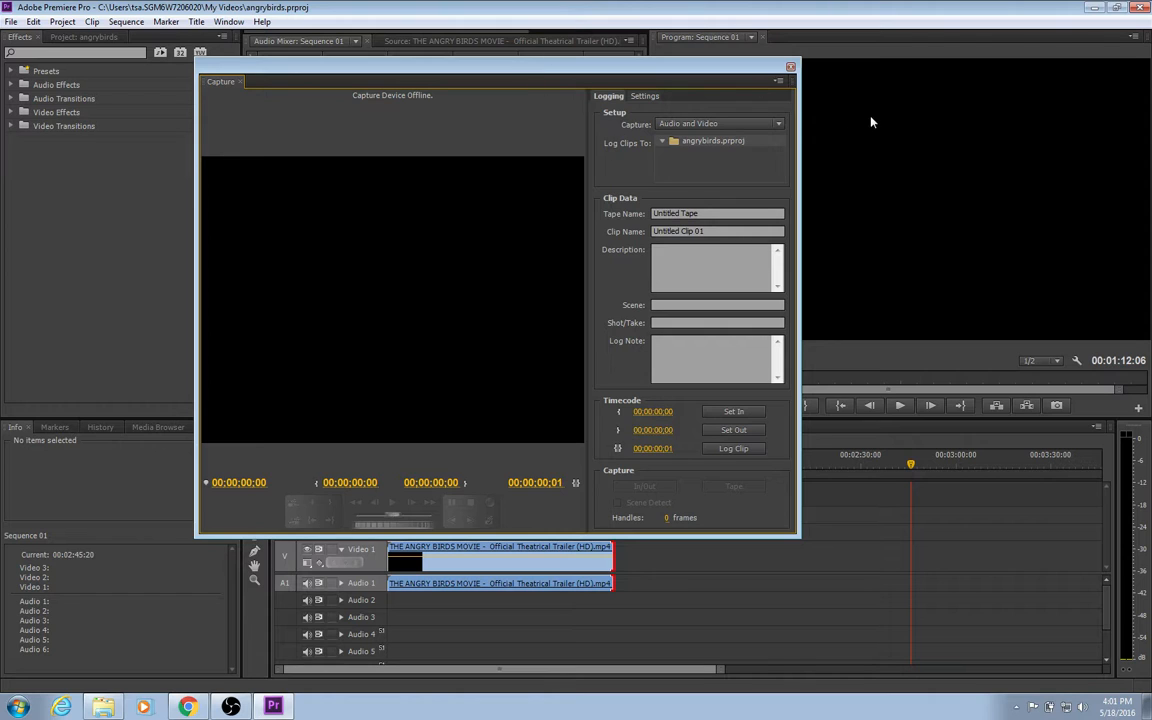
pyautogui.click(790, 68)
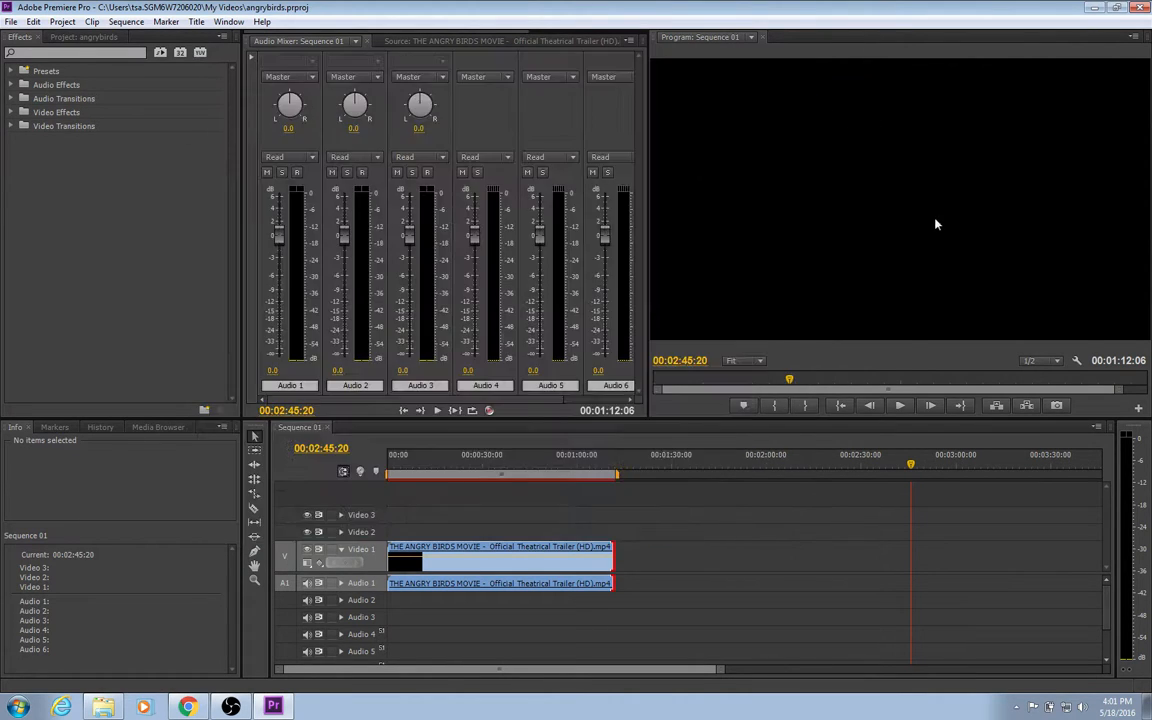
# - Switch back to the Editing workspace and bring up the list of audio and video effects
pyautogui.click(228, 21)
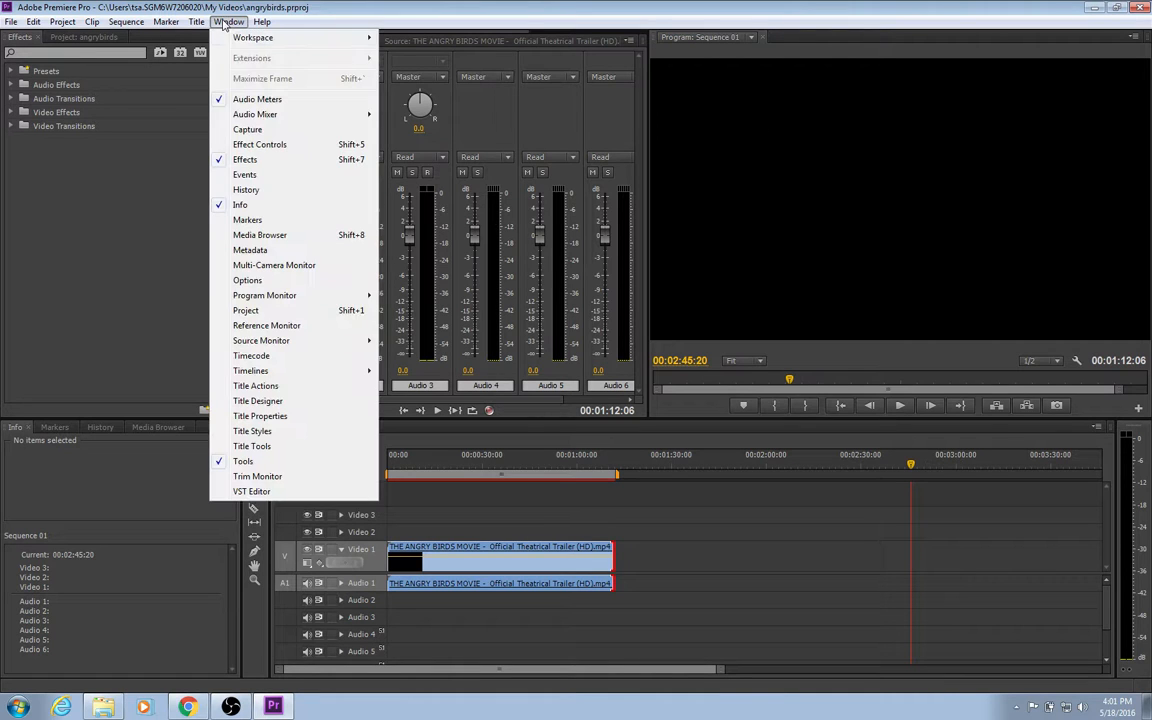
pyautogui.moveTo(236, 43)
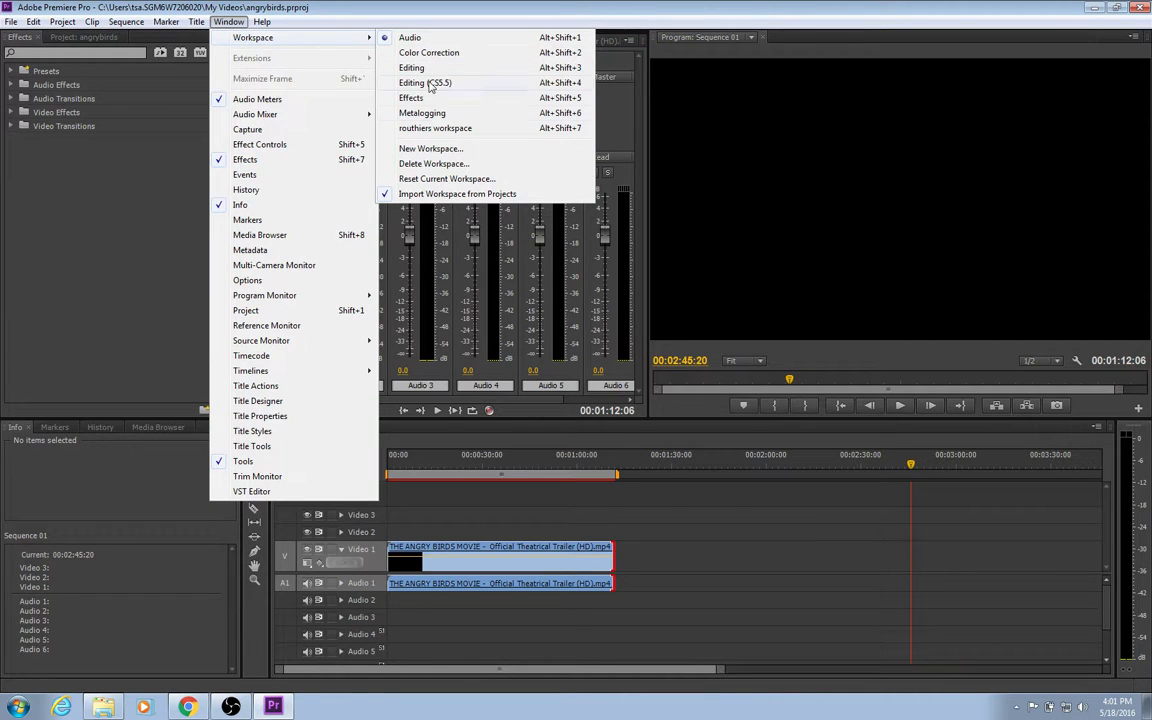
pyautogui.click(432, 70)
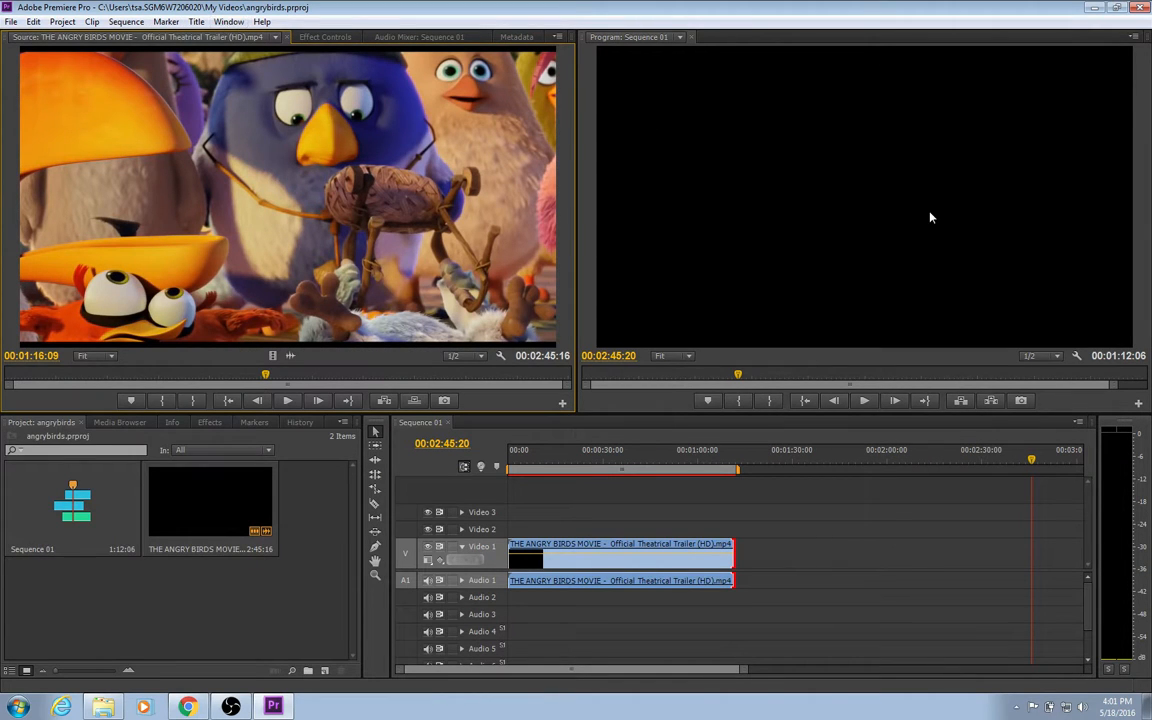
pyautogui.click(228, 21)
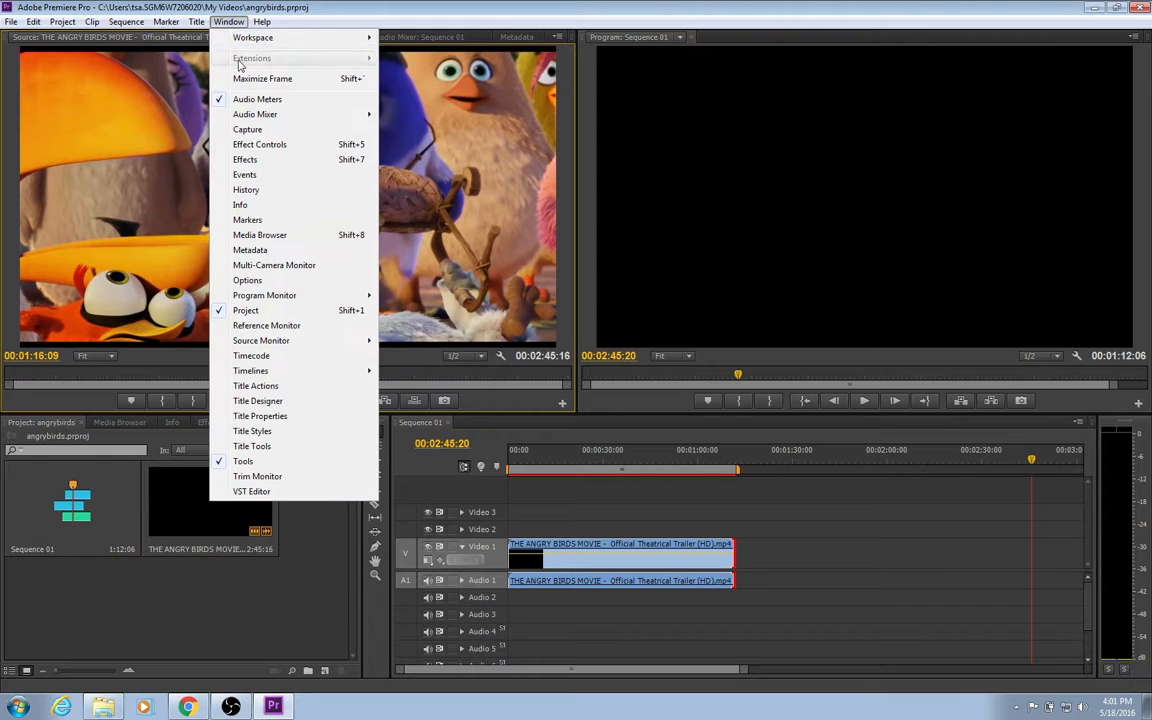
pyautogui.click(245, 159)
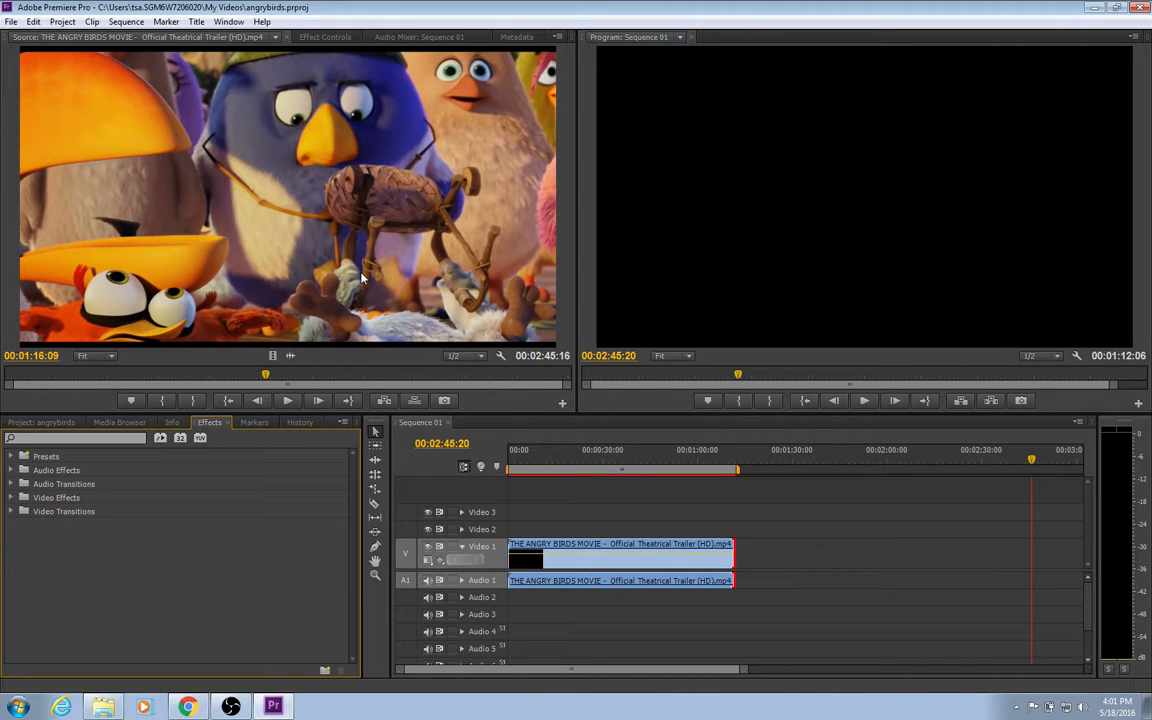
# - Save the current panel layout as a new workspace, named with the owner's surname followed by "wksp"
pyautogui.click(228, 22)
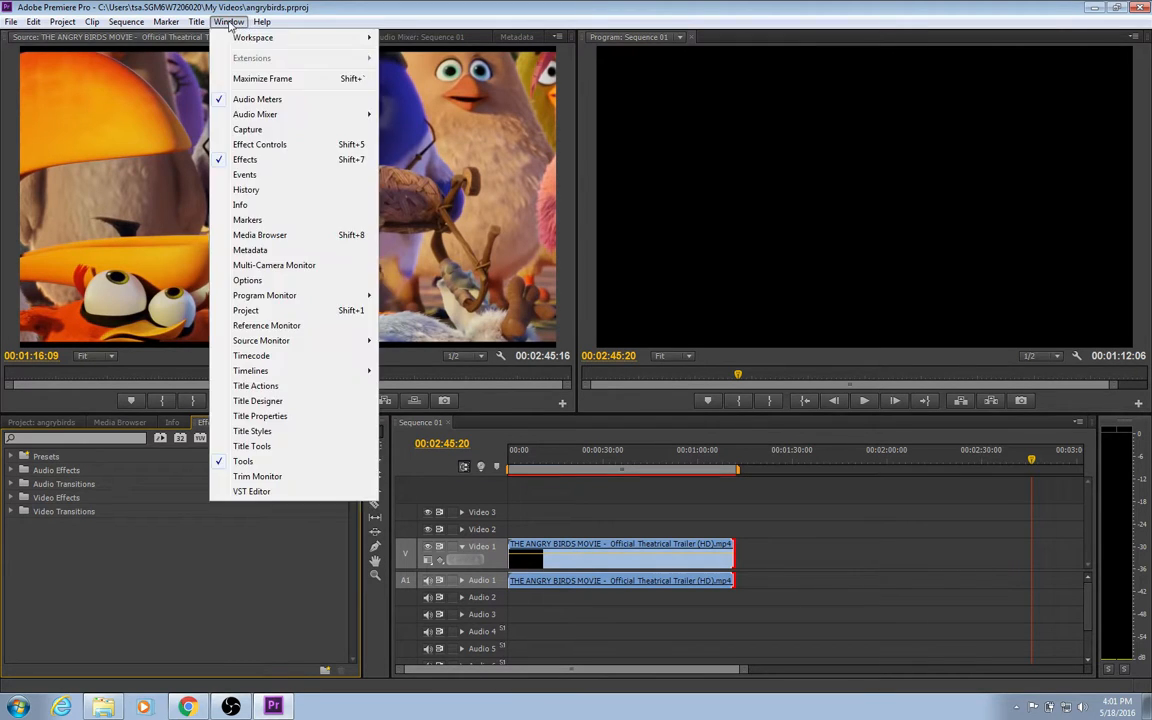
pyautogui.moveTo(345, 38)
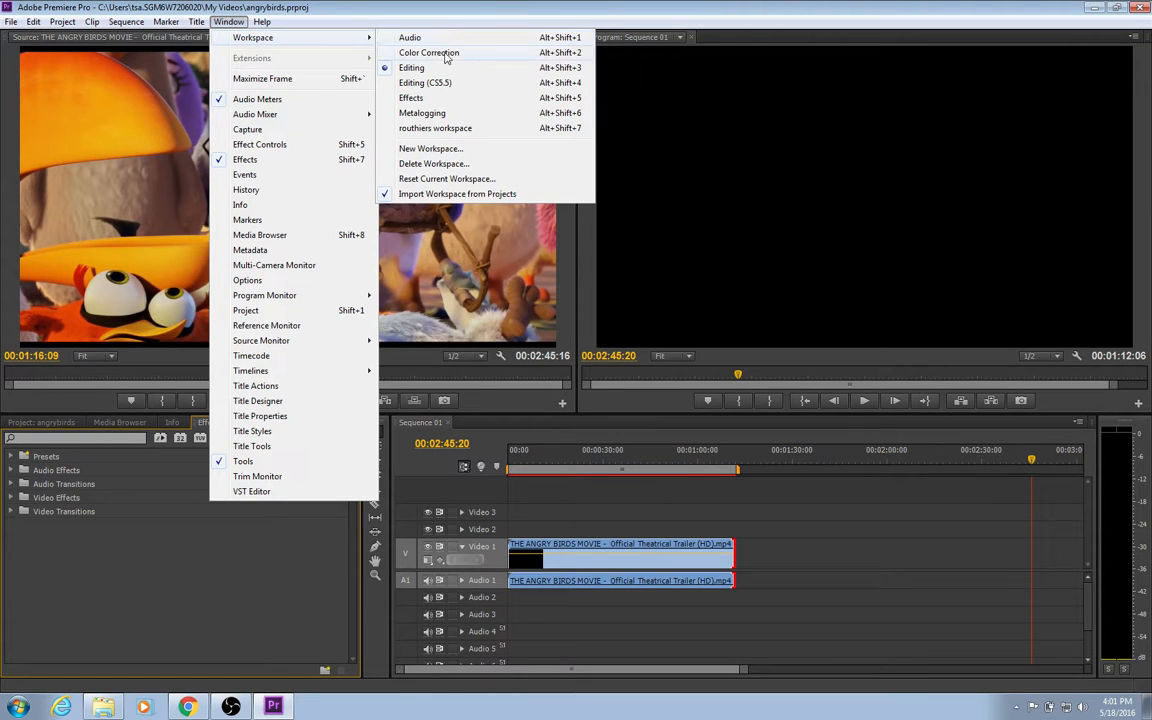
pyautogui.click(482, 156)
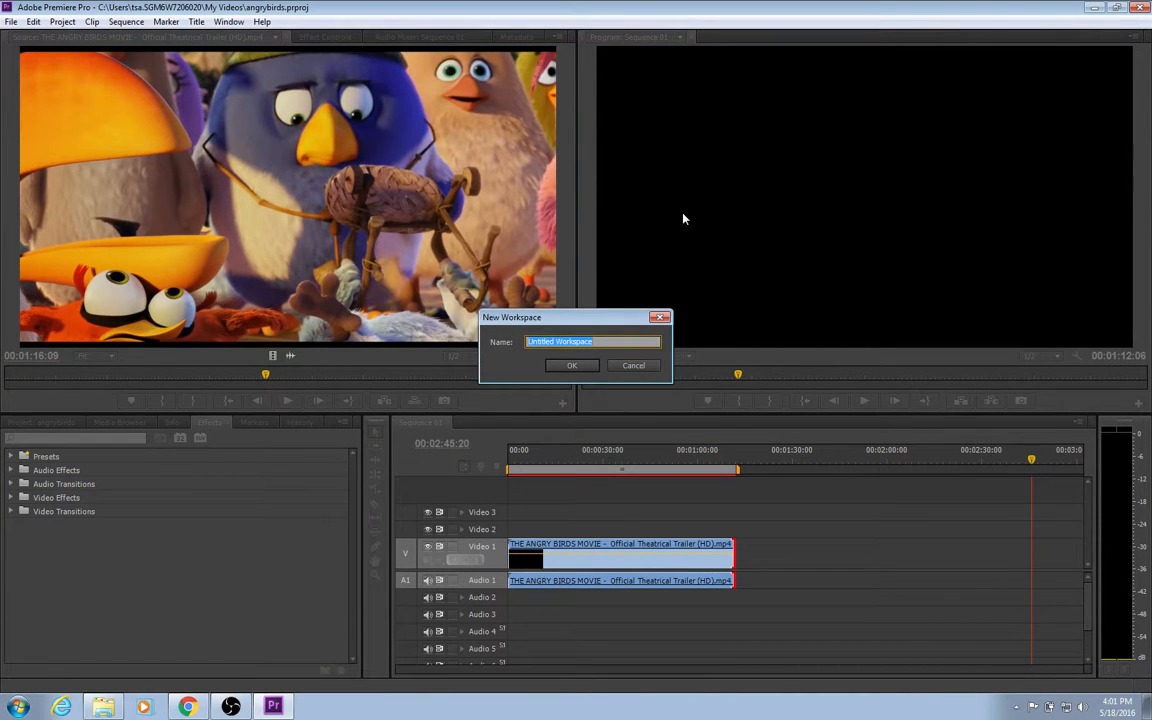
pyautogui.write('chu')
pyautogui.press('BackSpace')
pyautogui.press('BackSpace')
pyautogui.press('BackSpace')
pyautogui.write('routhier wksp')
pyautogui.click(572, 365)
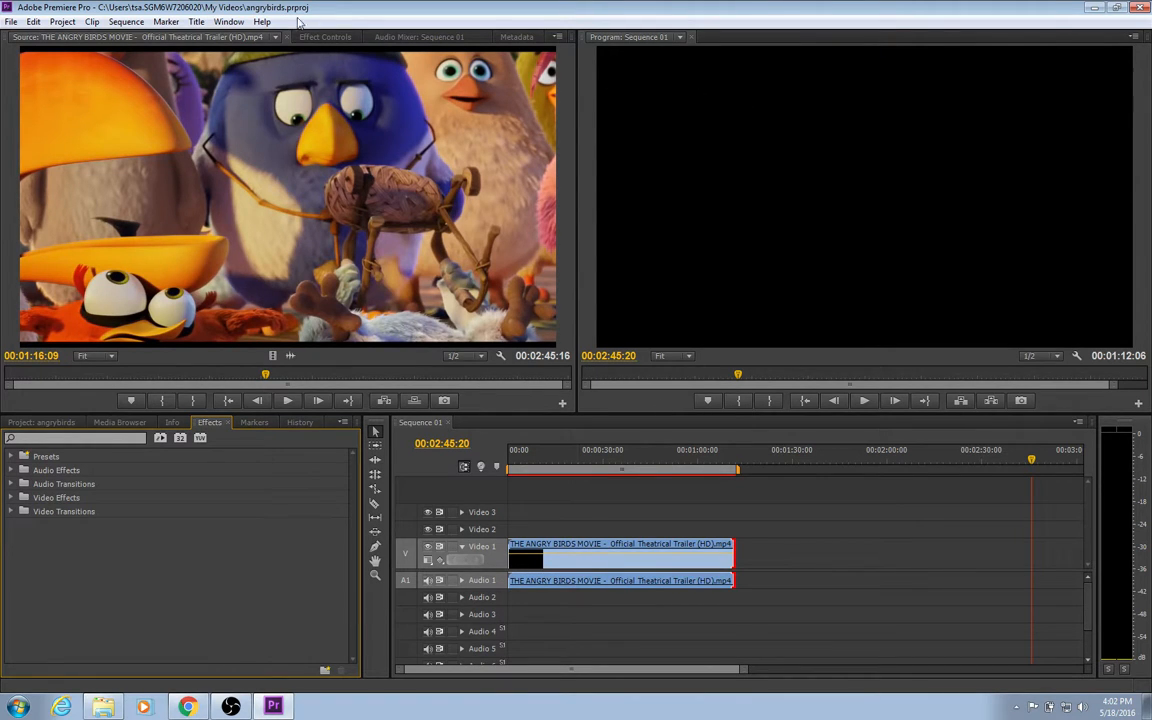
# - Reset the current custom workspace to its original layout and confirm the reset
pyautogui.click(215, 24)
pyautogui.moveTo(242, 40)
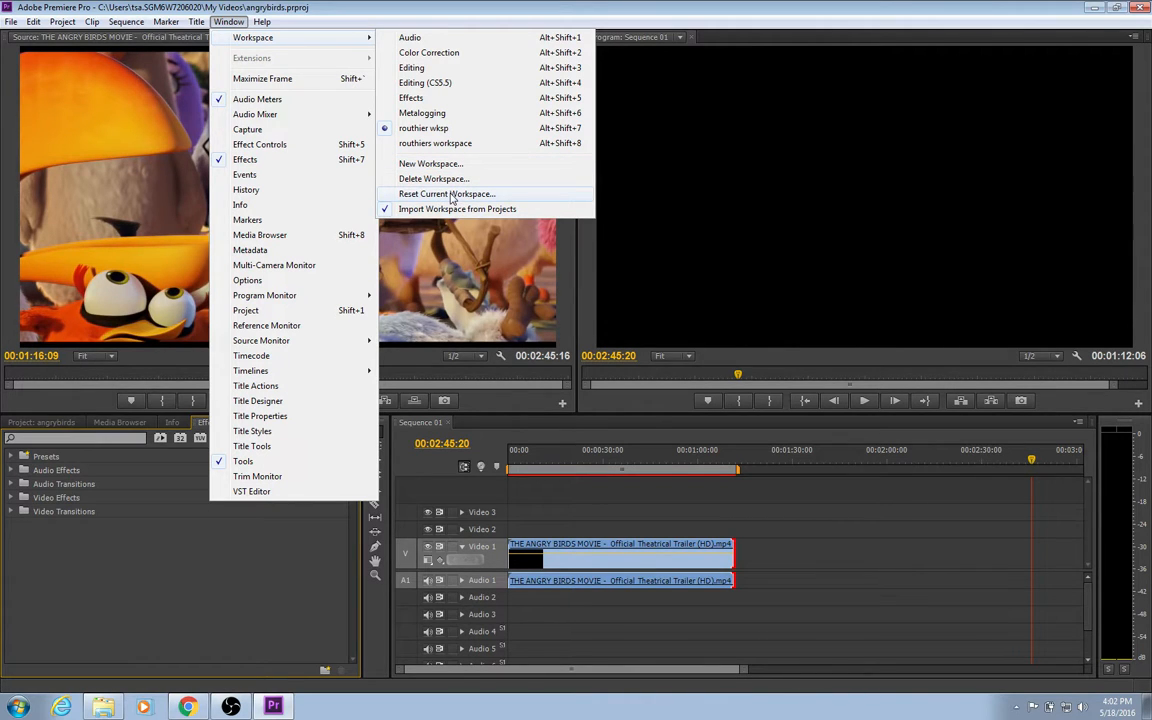
pyautogui.click(447, 194)
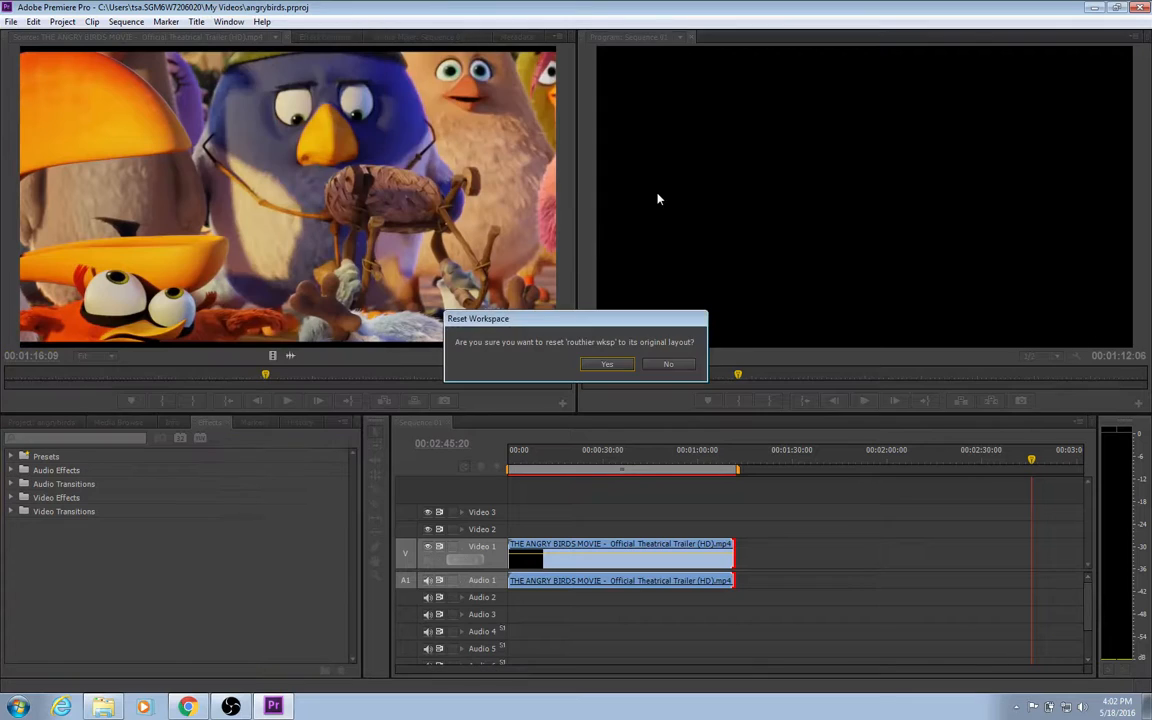
pyautogui.click(613, 367)
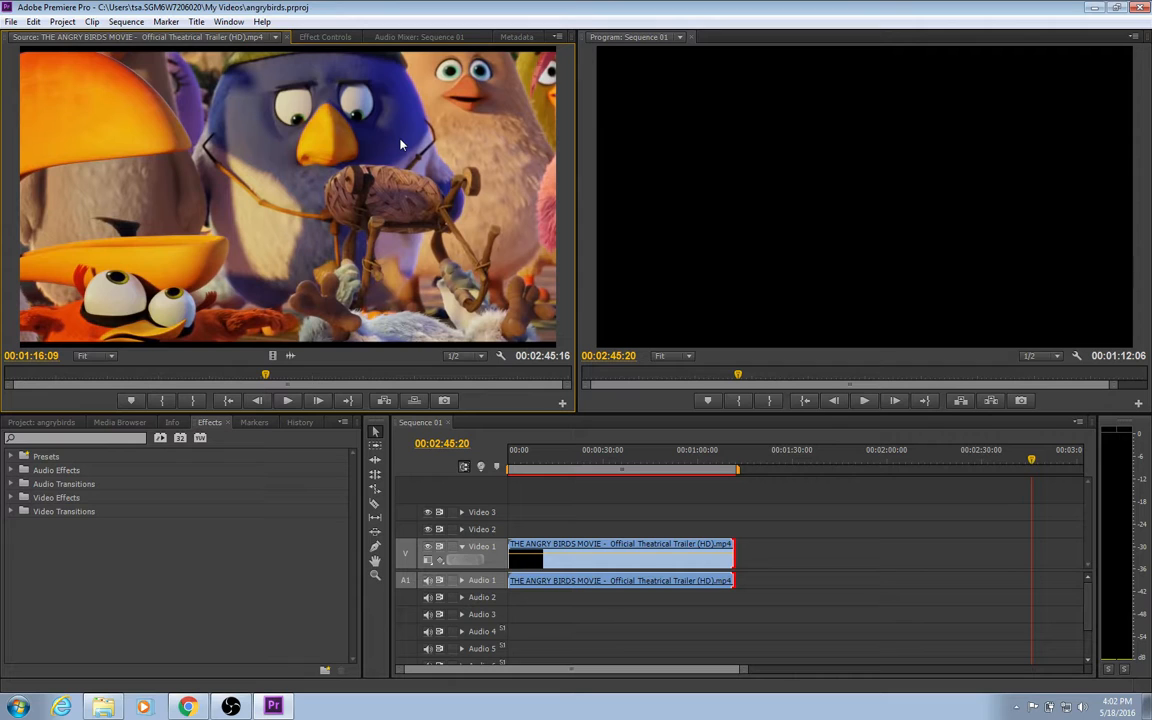
pyautogui.click(11, 21)
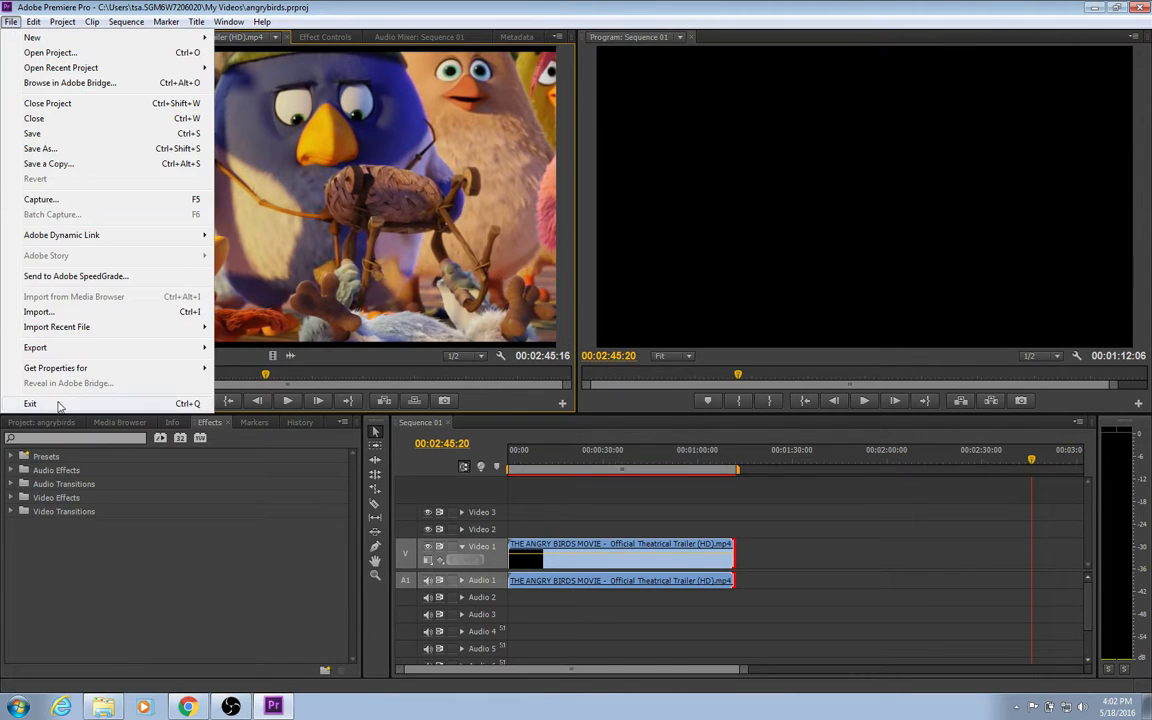
pyautogui.click(9, 24)
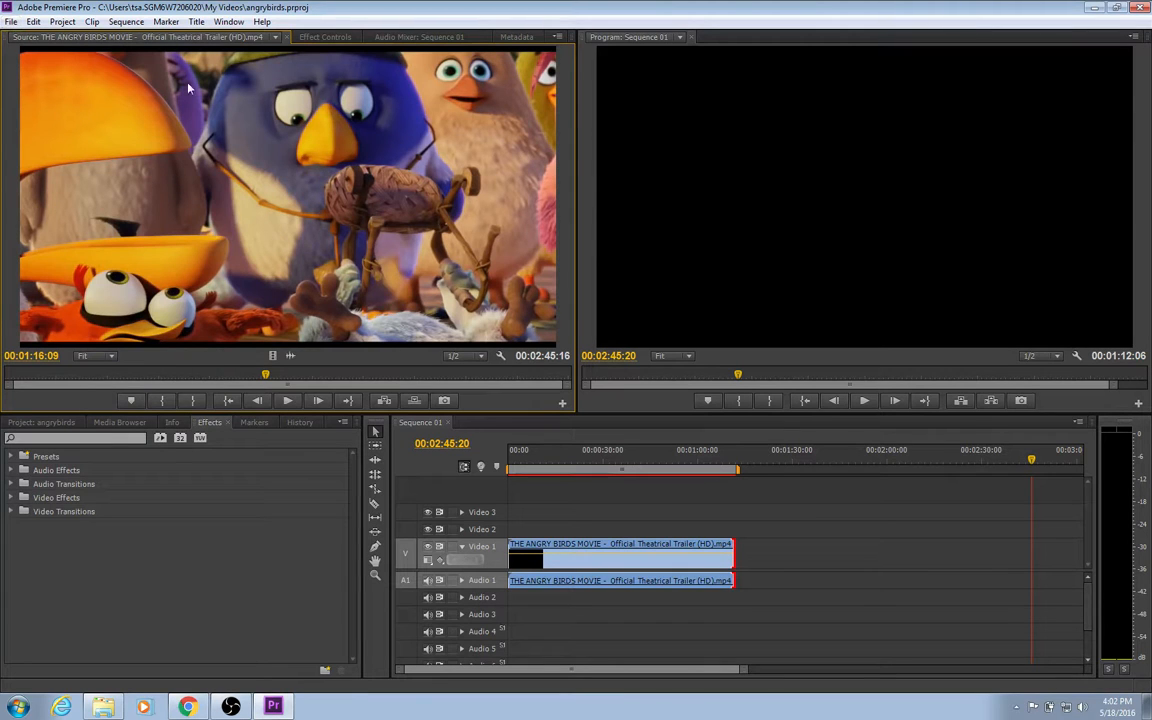